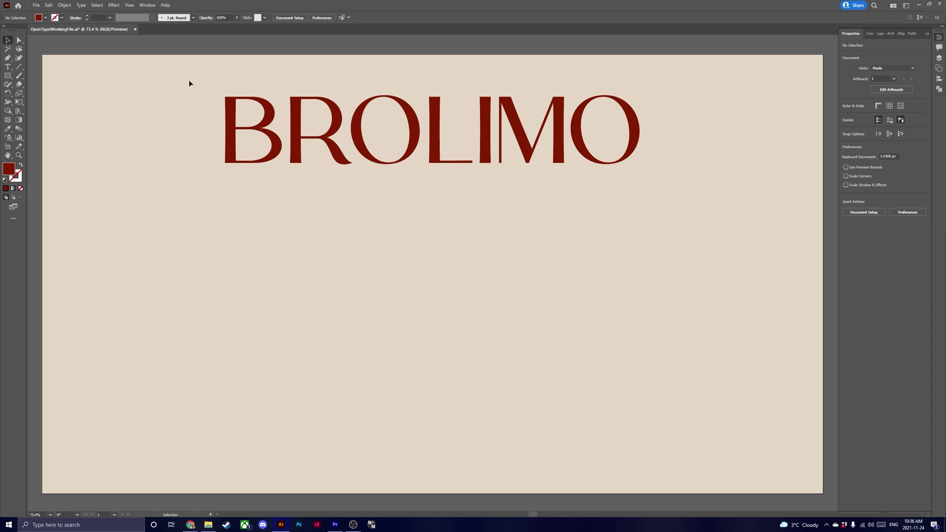
Marquee-select the dark red BROLIMO type object with the Selection tool.
{"action": "left_click_drag", "start_coordinate": [186, 75], "coordinate": [443, 186]}
{"action": "left_click_drag", "start_coordinate": [676, 205], "coordinate": [672, 204]}
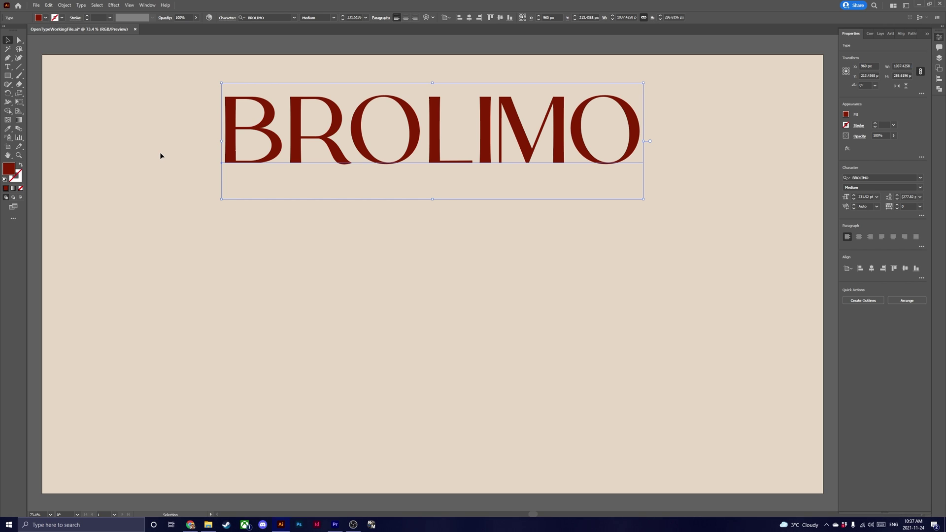
Open the Glyphs panel showing the Entire Font.
{"action": "left_click", "coordinate": [147, 5]}
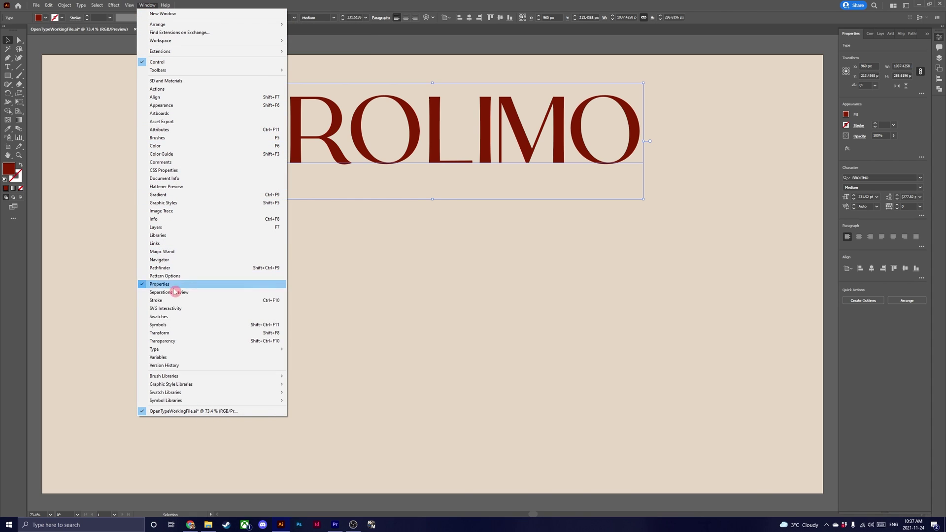
{"action": "mouse_move", "coordinate": [268, 349]}
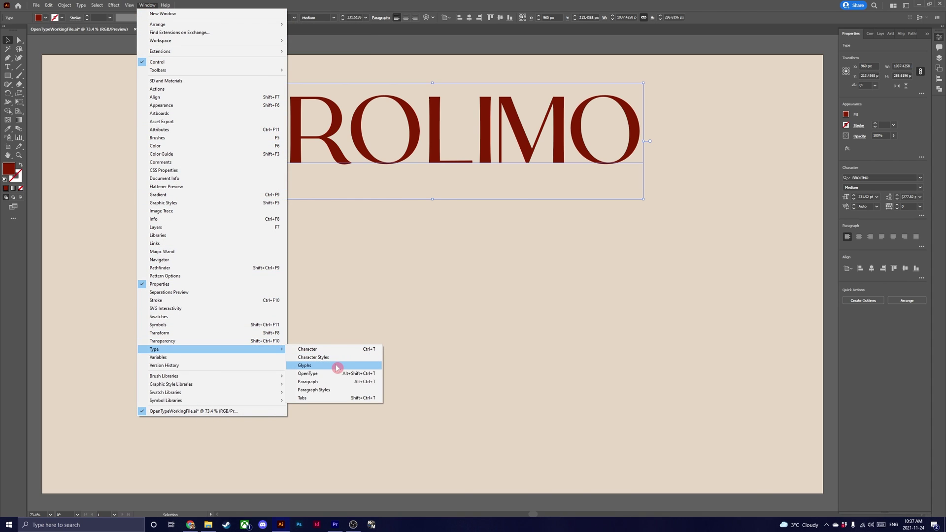
{"action": "left_click", "coordinate": [335, 364]}
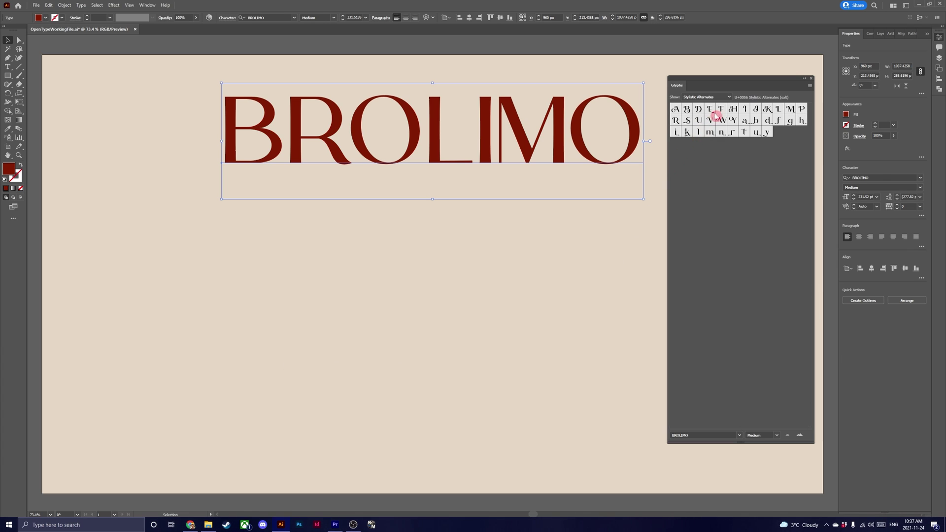
{"action": "left_click", "coordinate": [728, 97]}
{"action": "left_click", "coordinate": [725, 114]}
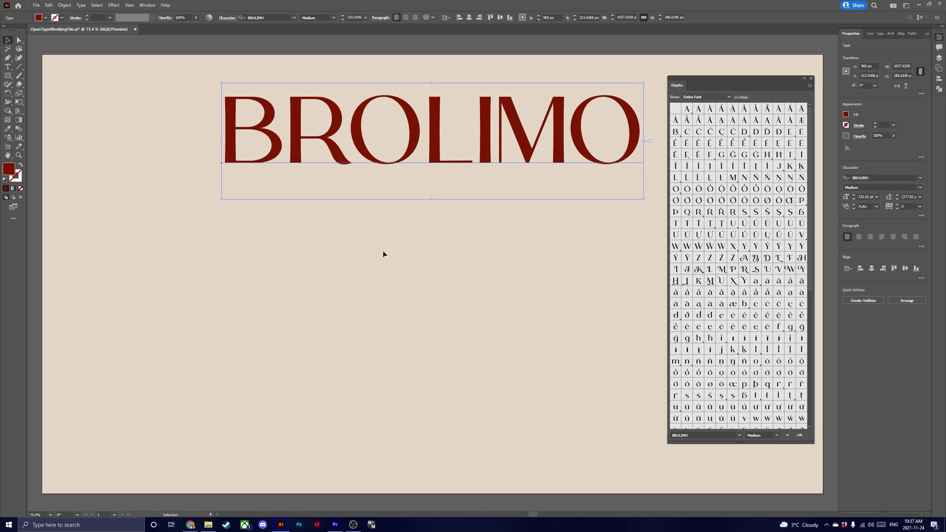
Replace BROLIMO's opening B with its ornate swash glyph and select the R.
{"action": "key", "text": "t"}
{"action": "left_click_drag", "start_coordinate": [285, 128], "coordinate": [238, 145]}
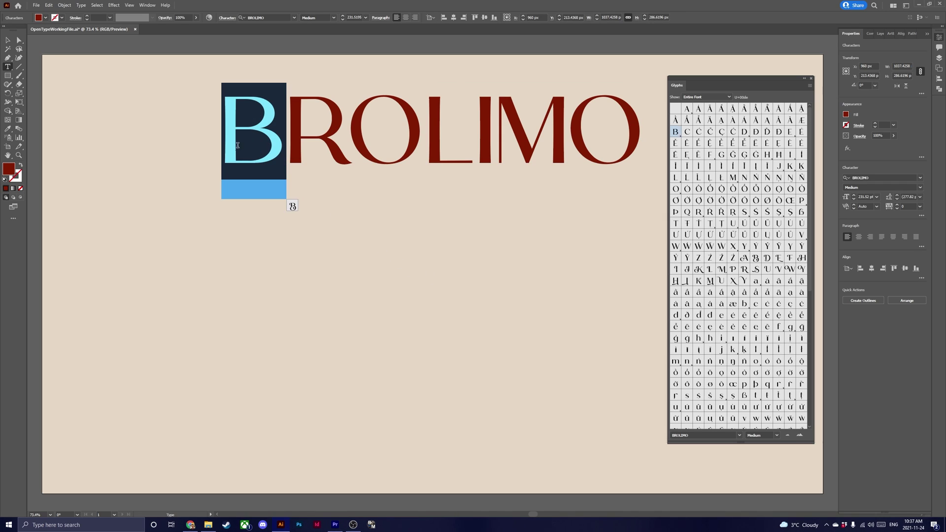
{"action": "scroll", "coordinate": [700, 338], "scroll_direction": "down", "scroll_amount": 2}
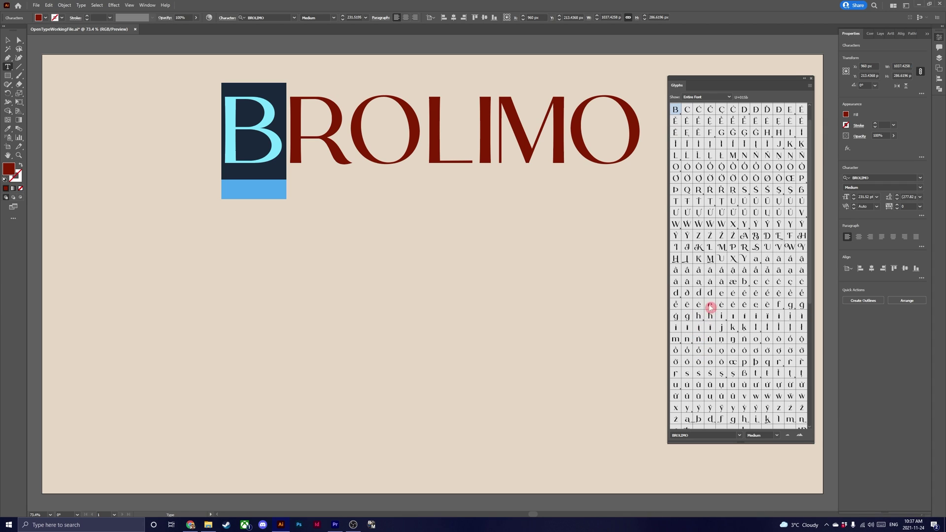
{"action": "double_click", "coordinate": [753, 237]}
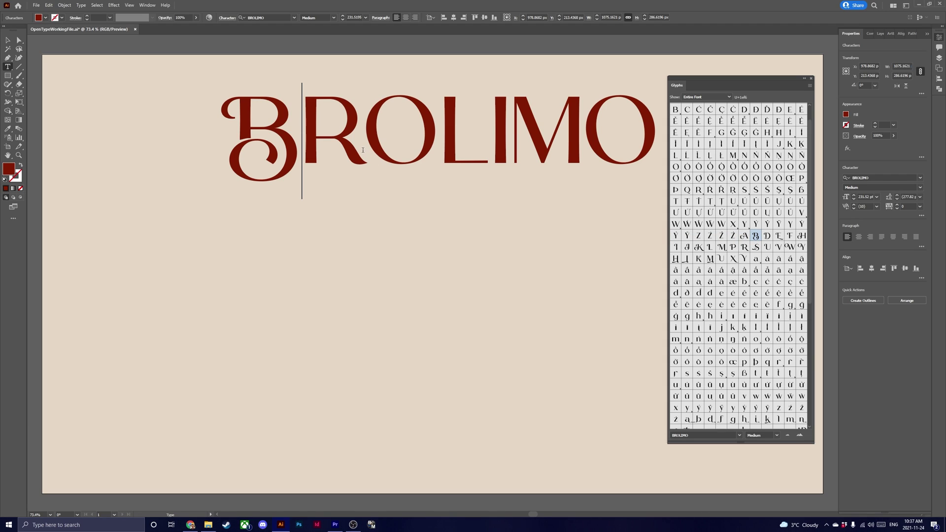
{"action": "left_click_drag", "start_coordinate": [362, 150], "coordinate": [314, 139]}
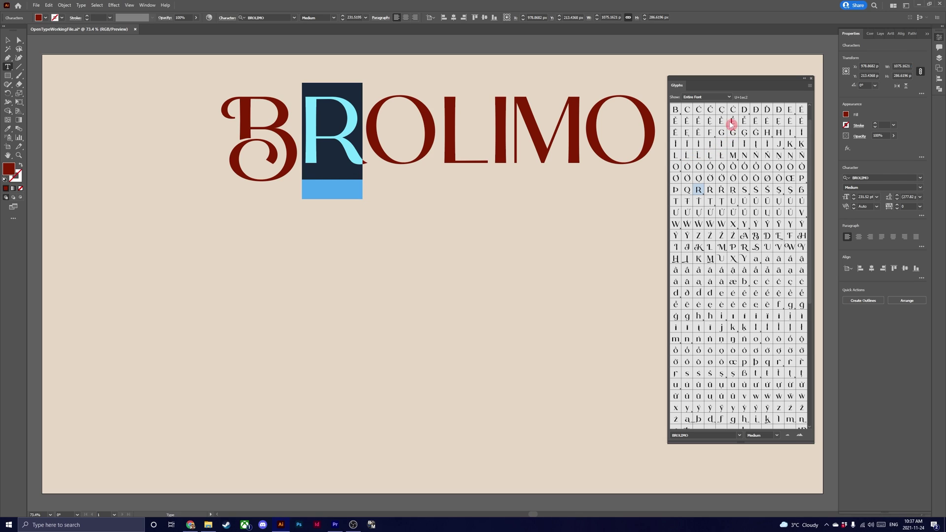
List Alternates For Current Selection and apply the swash R.
{"action": "left_click", "coordinate": [728, 97]}
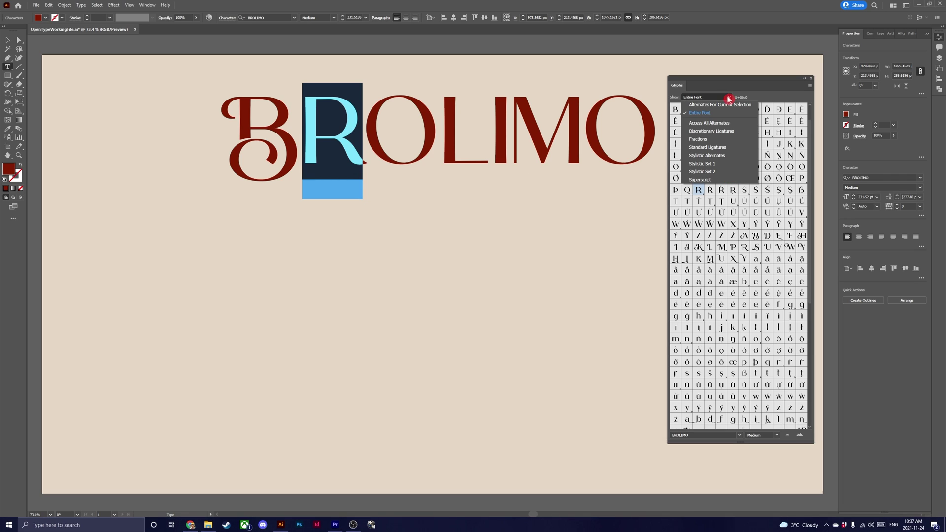
{"action": "left_click", "coordinate": [729, 107]}
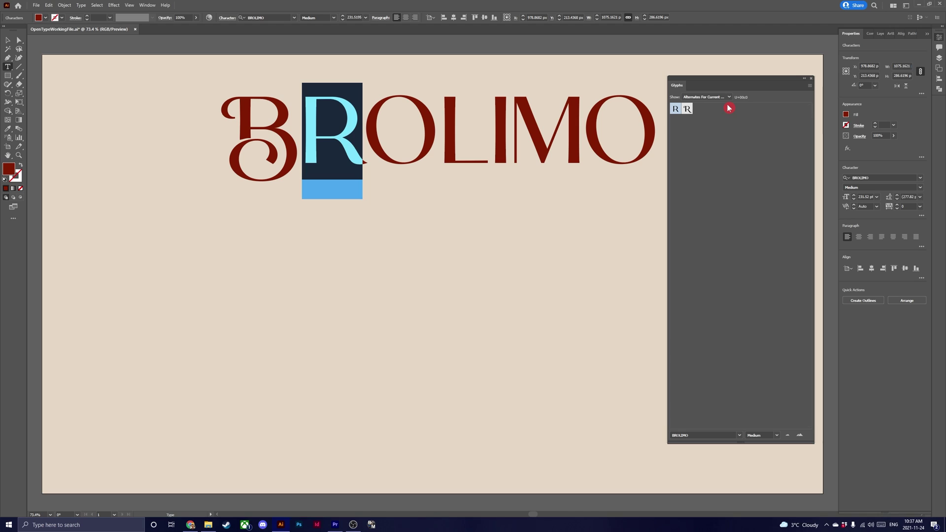
{"action": "double_click", "coordinate": [687, 109]}
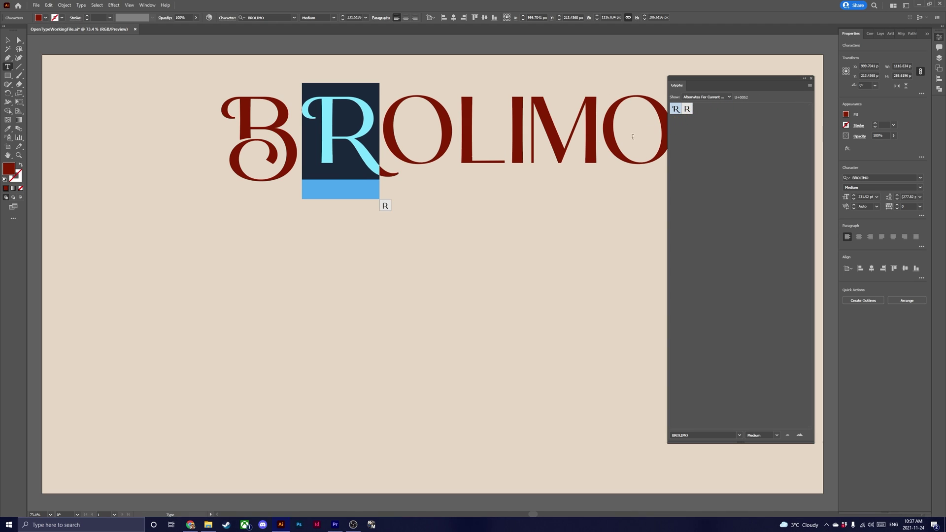
Browse discretionary ligatures, standard ligatures and stylistic alternates, then close the Glyphs panel.
{"action": "left_click", "coordinate": [731, 98]}
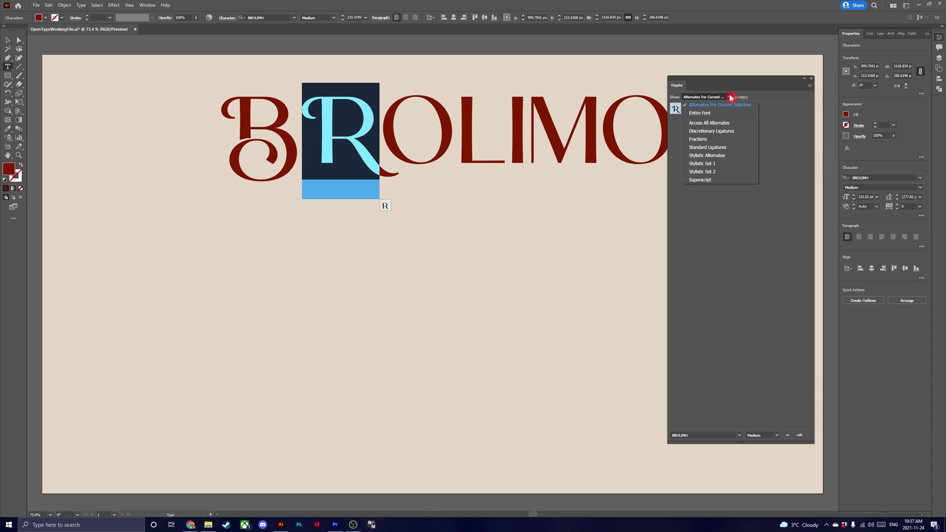
{"action": "left_click", "coordinate": [732, 131]}
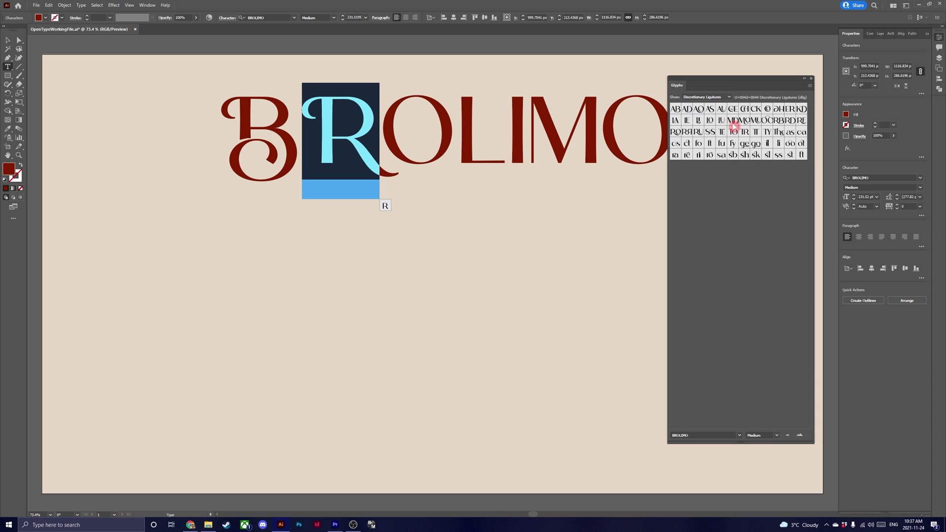
{"action": "left_click", "coordinate": [728, 96]}
{"action": "left_click", "coordinate": [721, 147]}
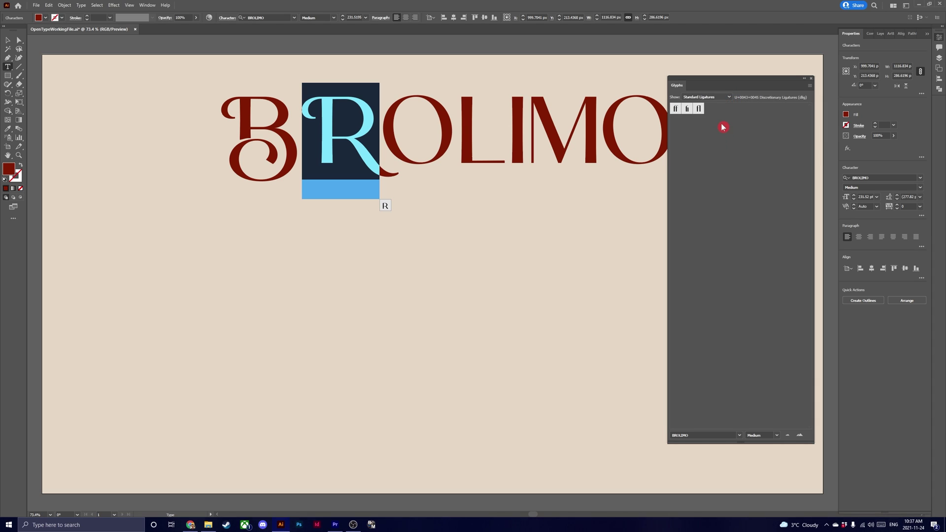
{"action": "left_click", "coordinate": [727, 97]}
{"action": "left_click", "coordinate": [729, 155]}
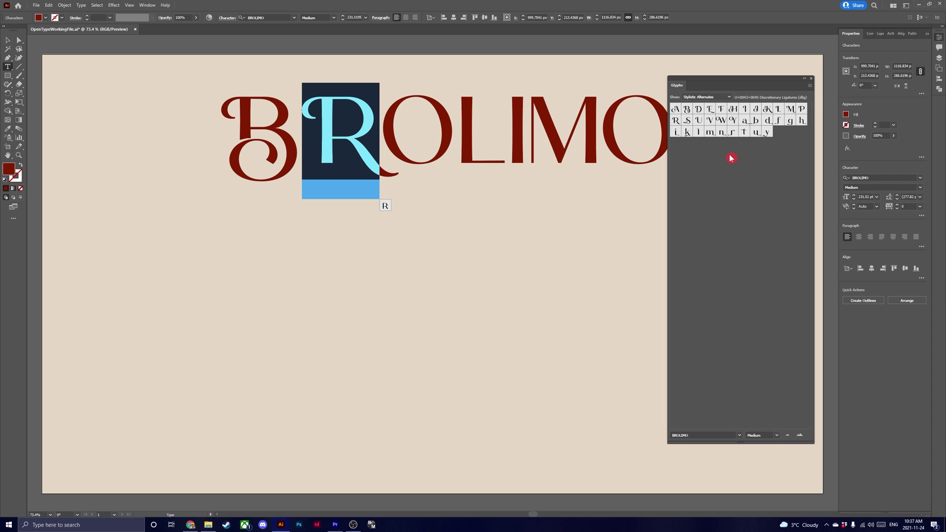
{"action": "left_click", "coordinate": [813, 80]}
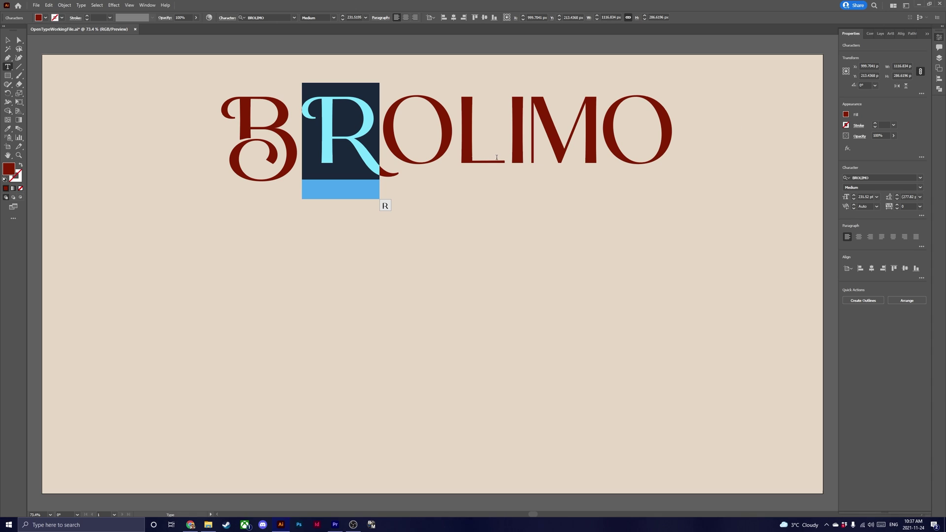
Give the L its curled swash alternate and return the R to a plain R.
{"action": "left_click_drag", "start_coordinate": [461, 144], "coordinate": [506, 144]}
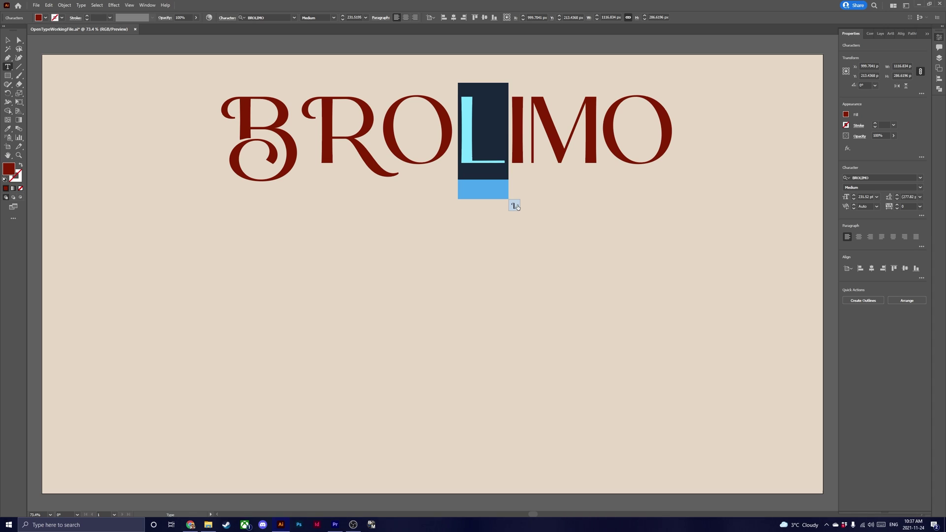
{"action": "left_click", "coordinate": [514, 206]}
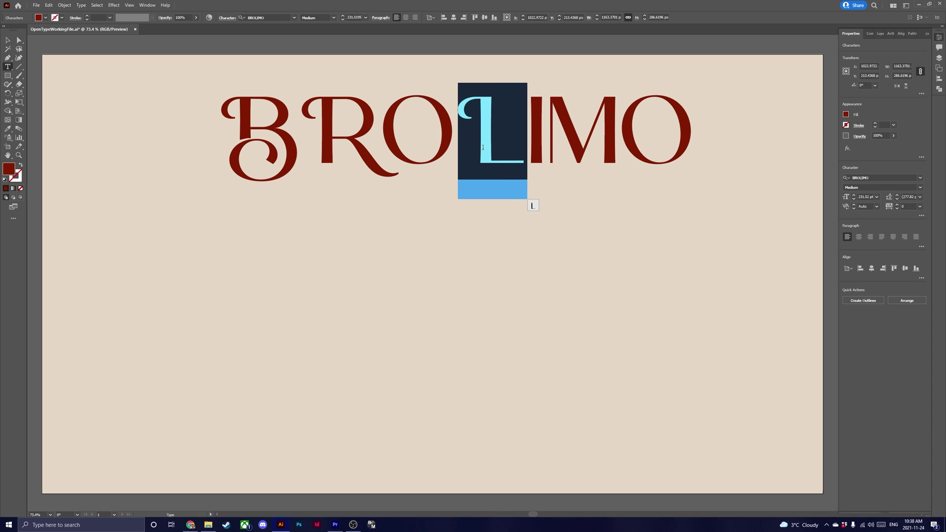
{"action": "left_click_drag", "start_coordinate": [382, 148], "coordinate": [303, 148]}
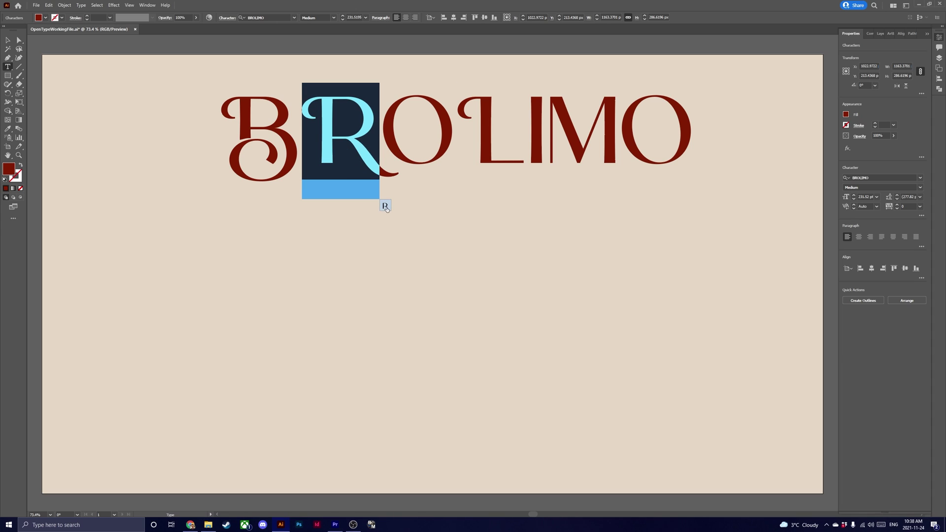
{"action": "left_click", "coordinate": [385, 205]}
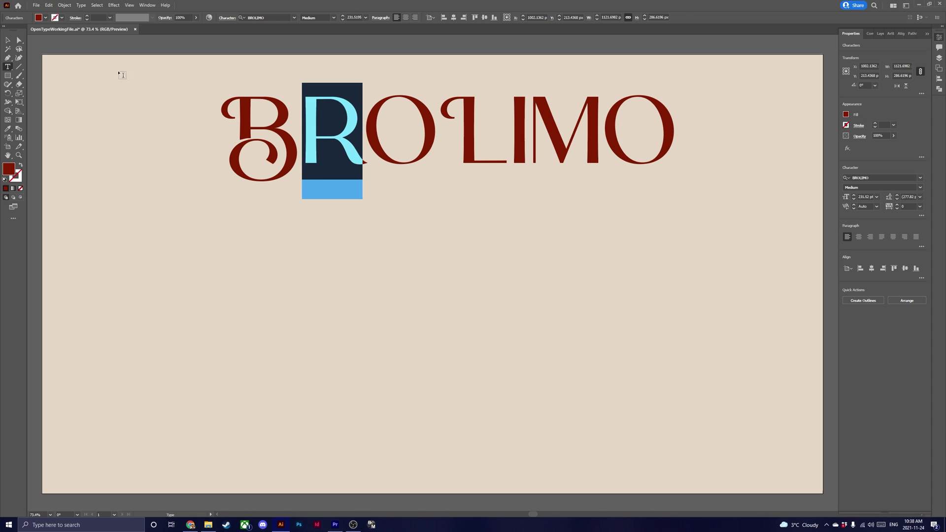
{"action": "left_click", "coordinate": [7, 40]}
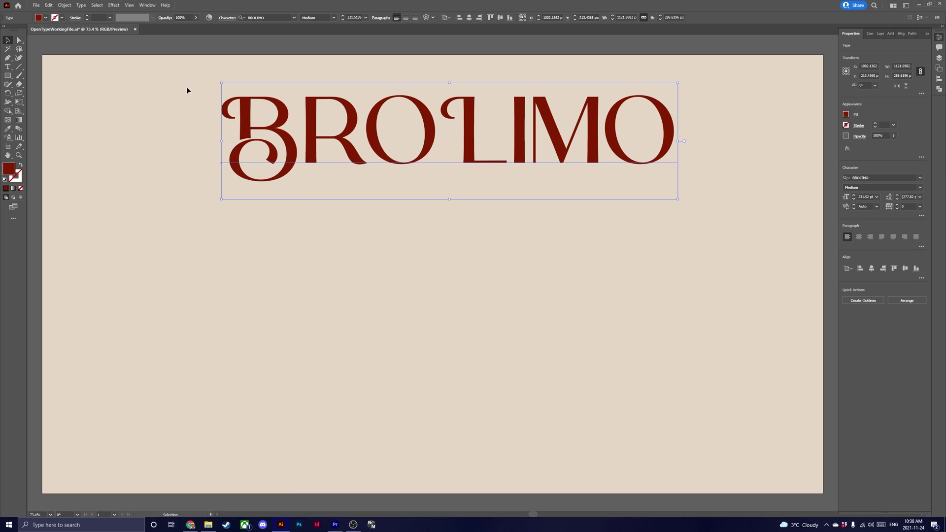
Open the OpenType panel from Window > Type for the BROLIMO text.
{"action": "left_click", "coordinate": [147, 5]}
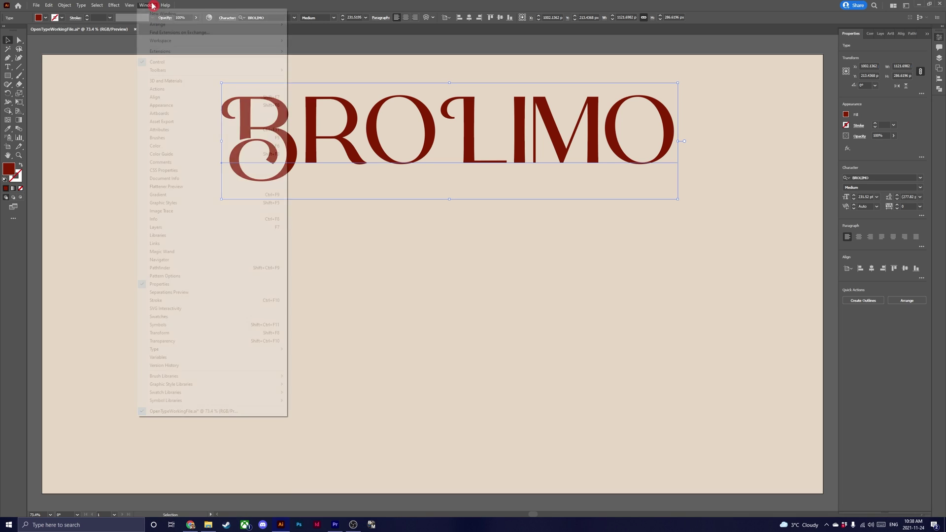
{"action": "mouse_move", "coordinate": [196, 350]}
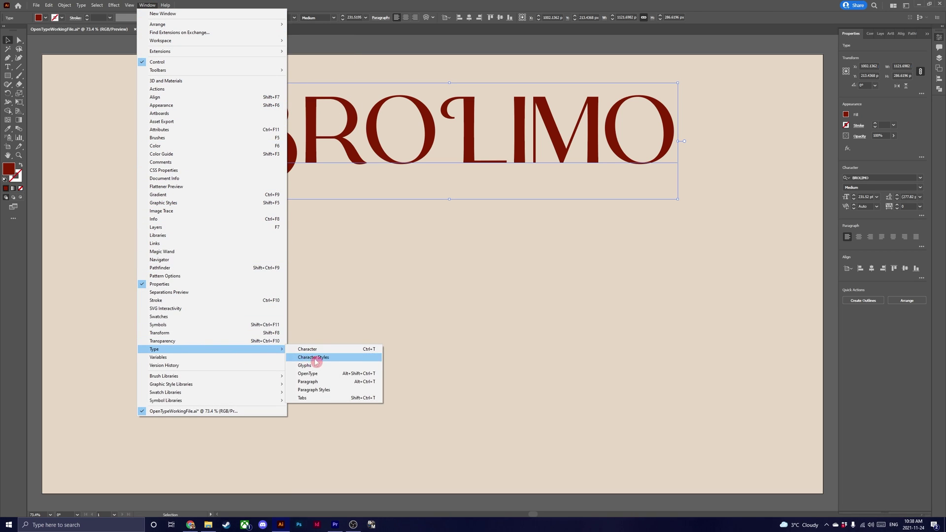
{"action": "left_click", "coordinate": [327, 374]}
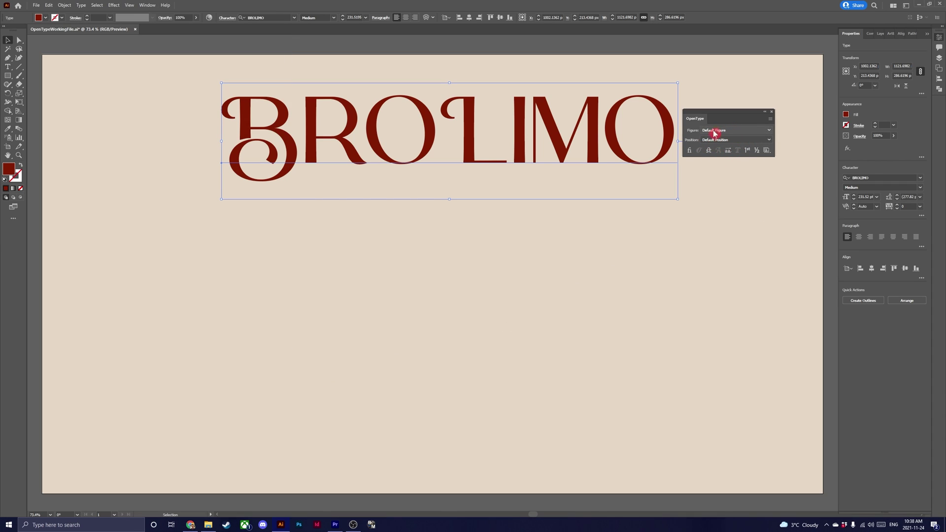
{"action": "left_click", "coordinate": [690, 155]}
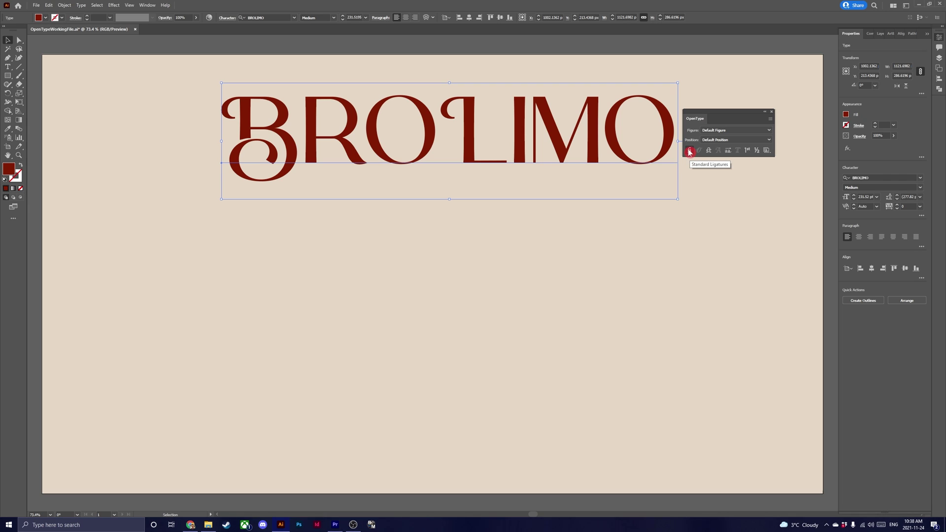
Revert BROLIMO to plain letters, then try stylistic alternate letterforms.
{"action": "left_click", "coordinate": [689, 153]}
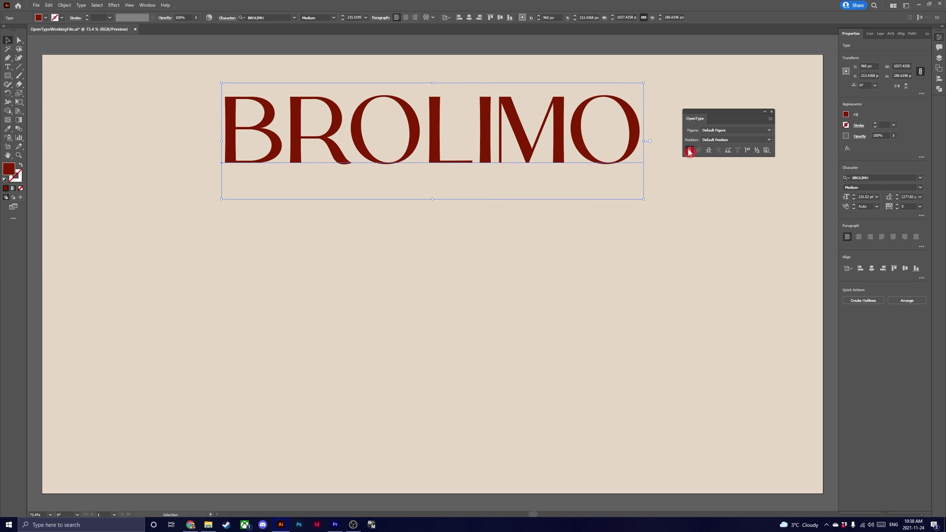
{"action": "left_click", "coordinate": [712, 154]}
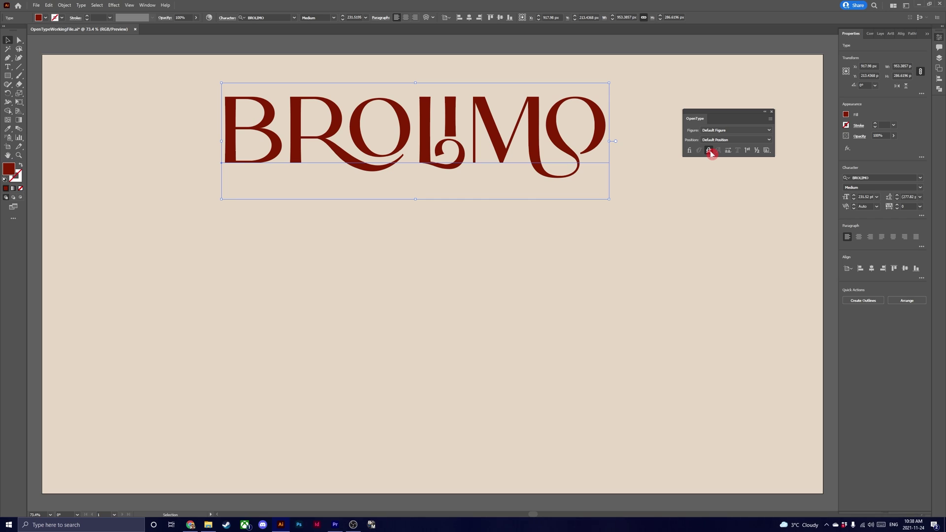
{"action": "left_click", "coordinate": [711, 152]}
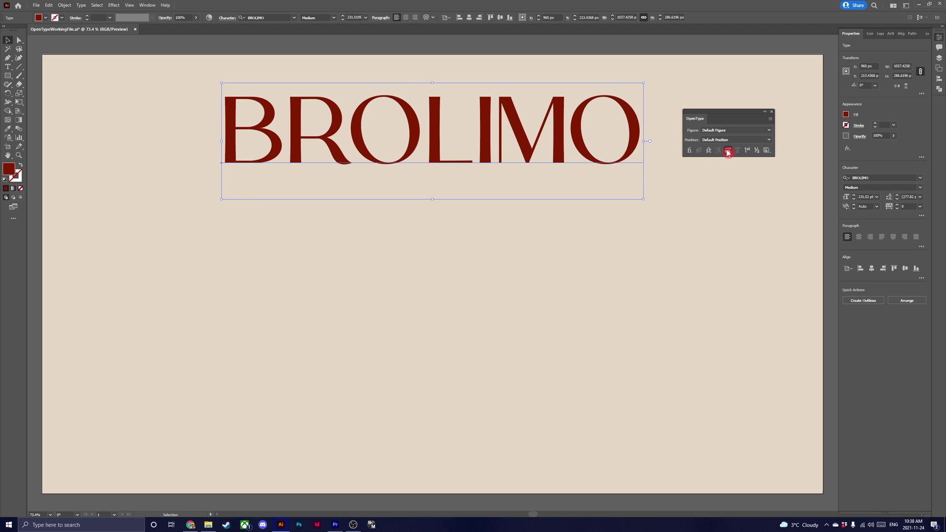
{"action": "left_click", "coordinate": [728, 152]}
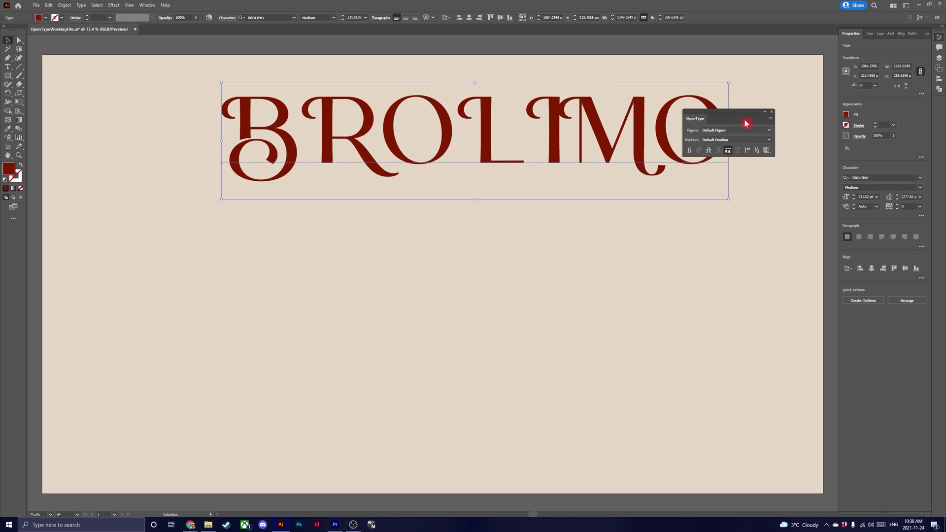
{"action": "left_click_drag", "start_coordinate": [744, 115], "coordinate": [797, 97]}
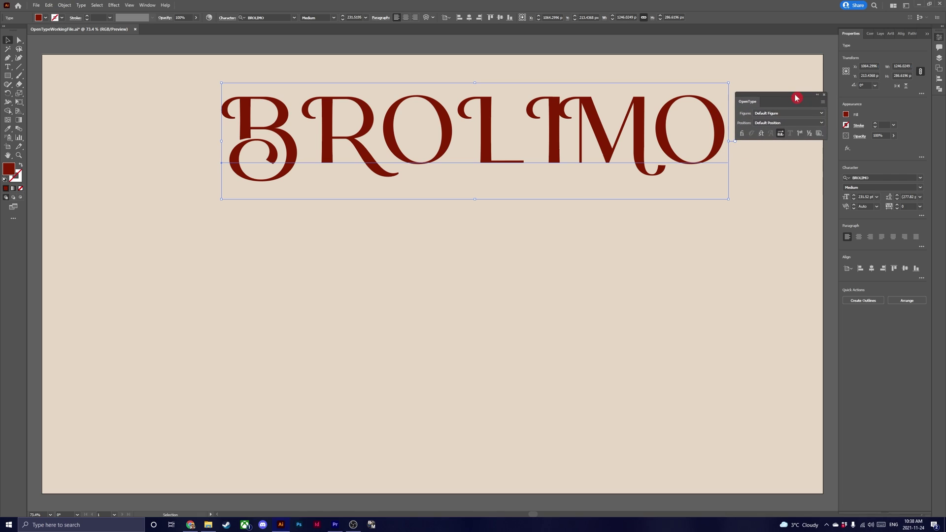
Toggle stylistic Set 1 and swash off, leaving standard ligatures on.
{"action": "left_click", "coordinate": [781, 134]}
{"action": "left_click", "coordinate": [818, 134]}
{"action": "left_click", "coordinate": [821, 142]}
{"action": "left_click", "coordinate": [819, 135]}
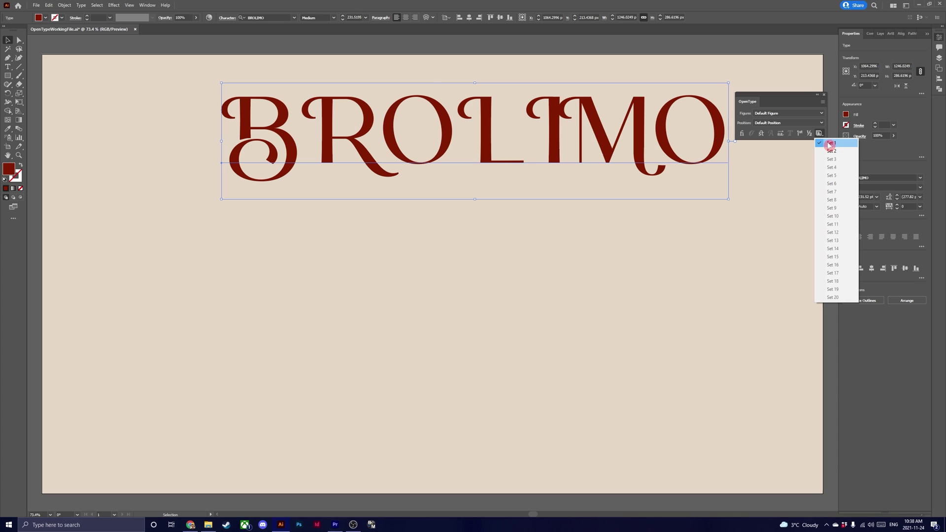
{"action": "left_click", "coordinate": [829, 145]}
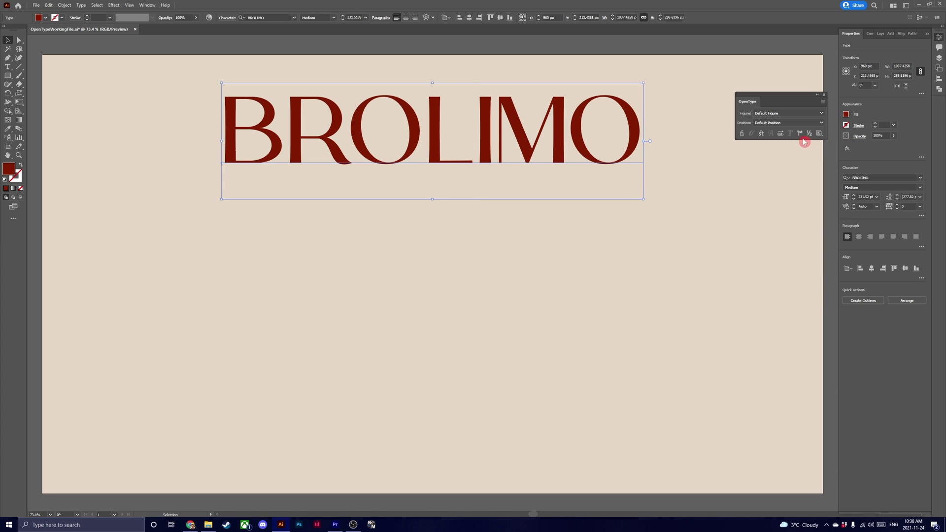
{"action": "left_click", "coordinate": [781, 134]}
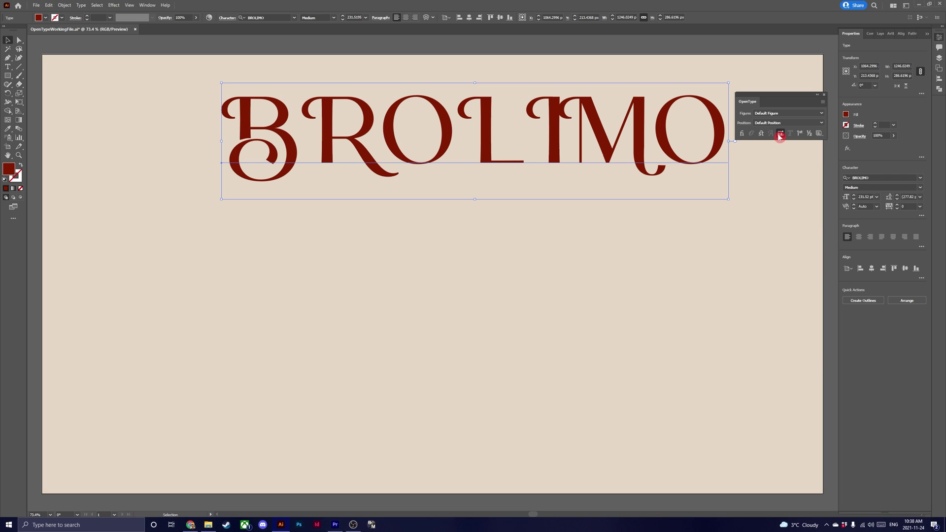
{"action": "left_click", "coordinate": [780, 135]}
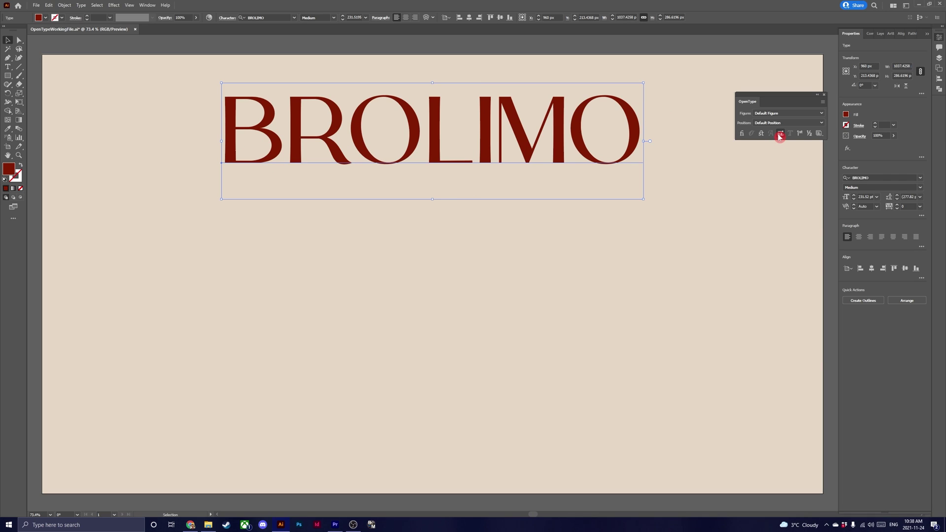
{"action": "left_click", "coordinate": [741, 134]}
Alt-drag a copy of BROLIMO straight down below the original.
{"action": "left_click_drag", "start_coordinate": [779, 97], "coordinate": [767, 69]}
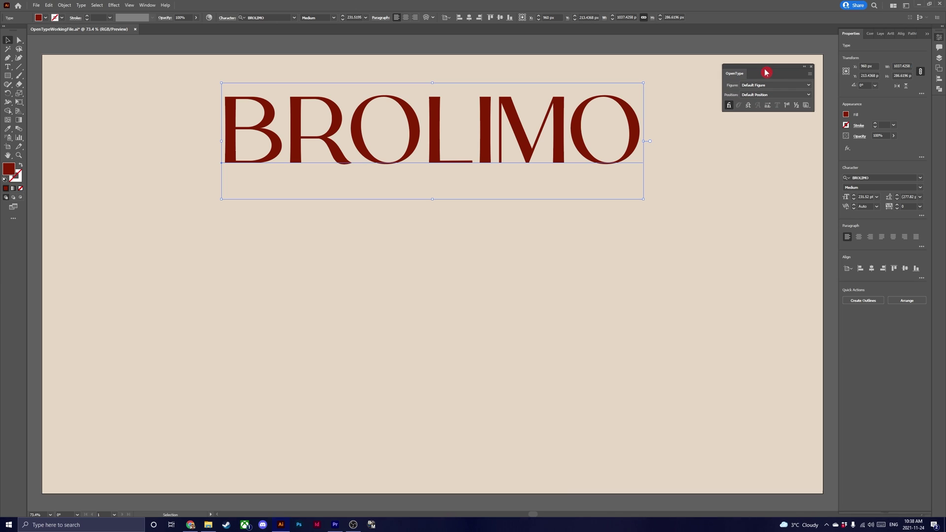
{"action": "left_click", "coordinate": [728, 106]}
{"action": "left_click", "coordinate": [748, 105]}
{"action": "left_click", "coordinate": [786, 105]}
{"action": "left_click", "coordinate": [737, 104]}
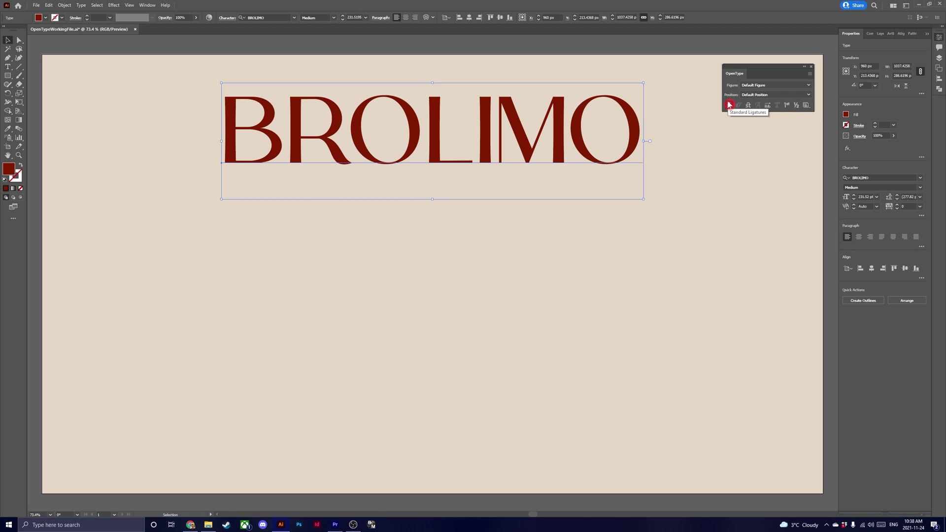
{"action": "left_click", "coordinate": [686, 167]}
{"action": "left_click", "coordinate": [574, 155]}
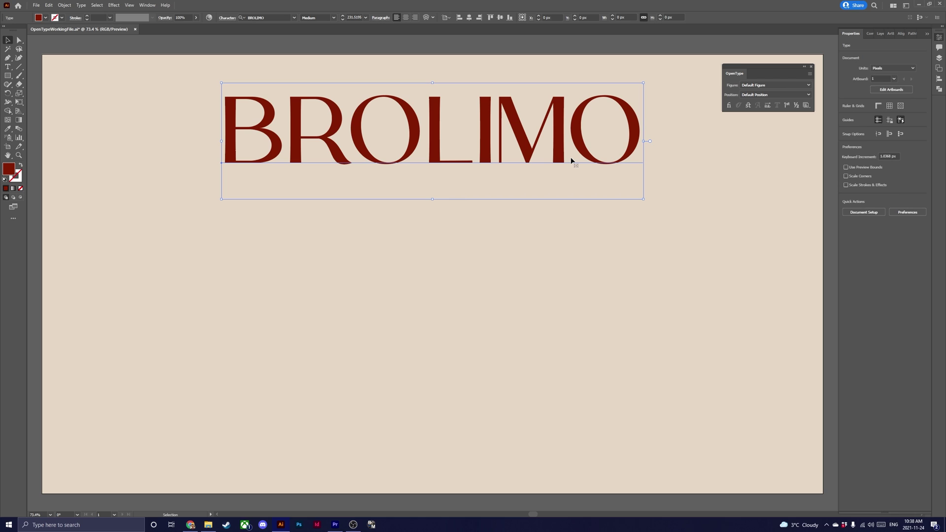
{"action": "key", "text": "a"}
{"action": "key", "text": "v"}
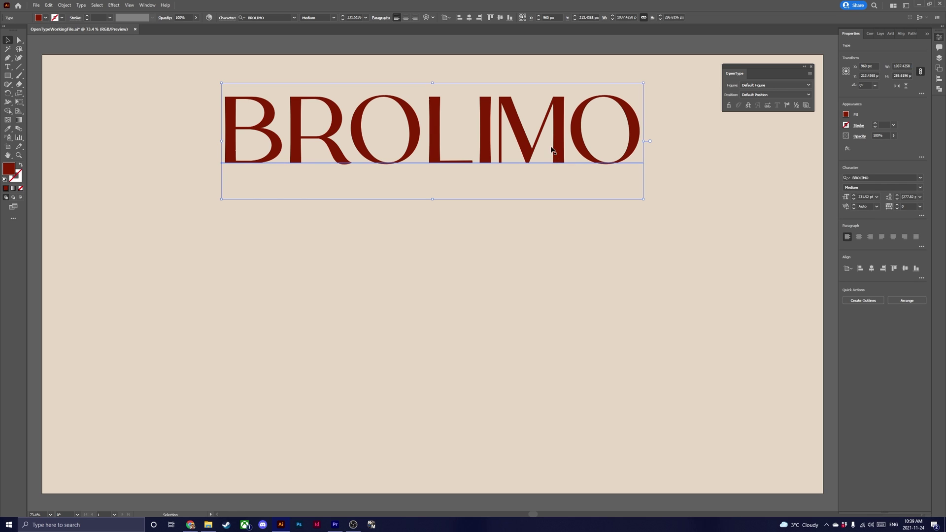
{"action": "left_click_drag", "start_coordinate": [554, 148], "coordinate": [540, 329]}
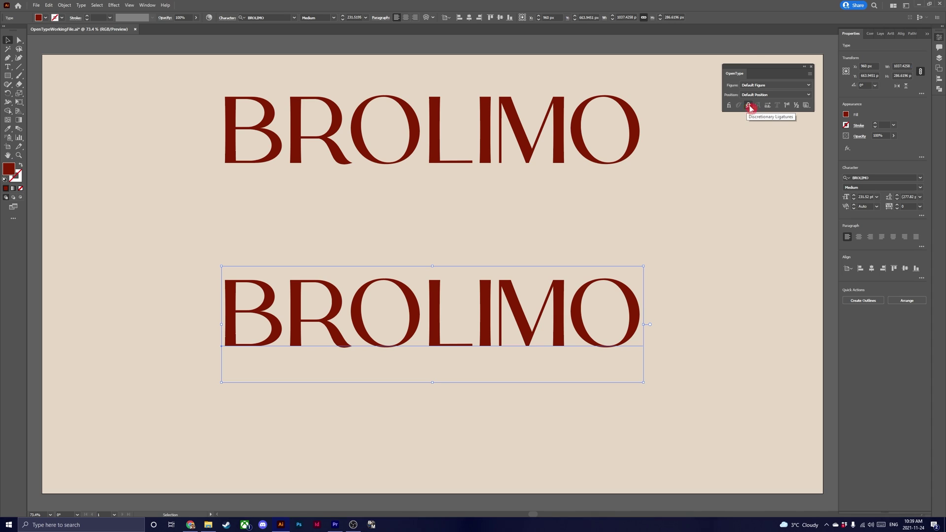
Give the lower BROLIMO discretionary ligatures, leaving swash off.
{"action": "left_click", "coordinate": [765, 107]}
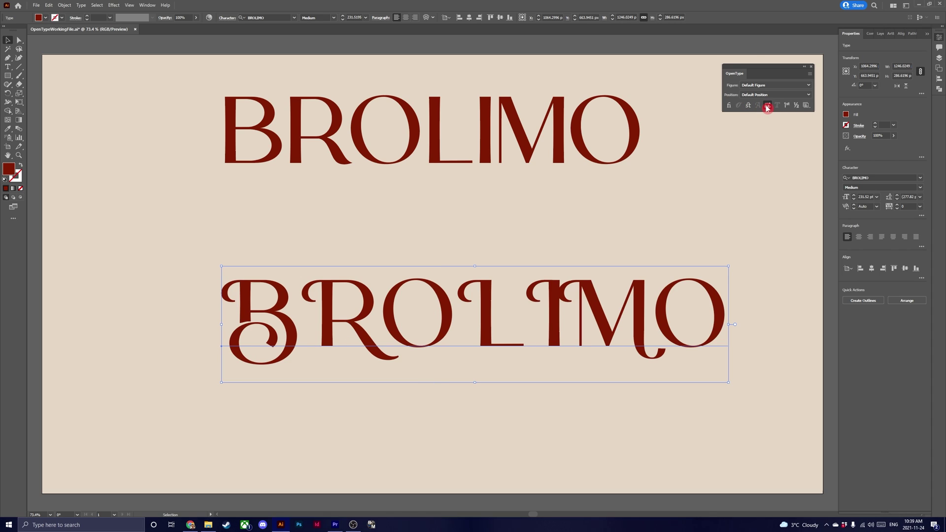
{"action": "left_click", "coordinate": [766, 108]}
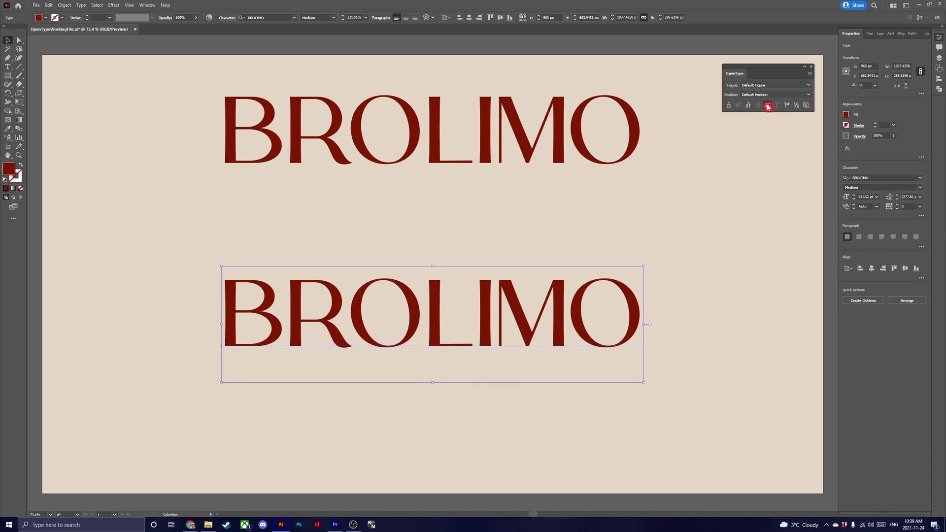
{"action": "left_click", "coordinate": [769, 107]}
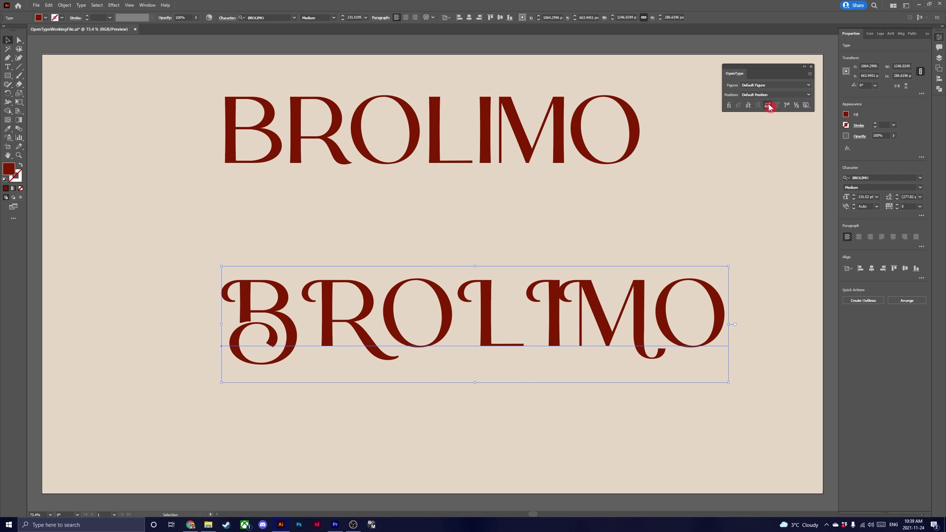
{"action": "left_click", "coordinate": [769, 107]}
{"action": "left_click", "coordinate": [748, 105]}
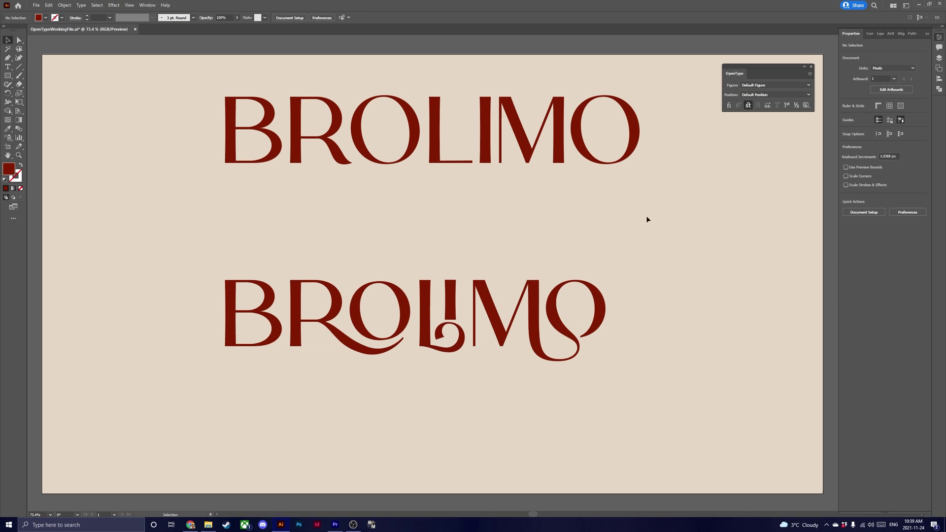
Swap the lower copy's first B for its swash alternate.
{"action": "key", "text": "t"}
{"action": "left_click_drag", "start_coordinate": [287, 315], "coordinate": [229, 316]}
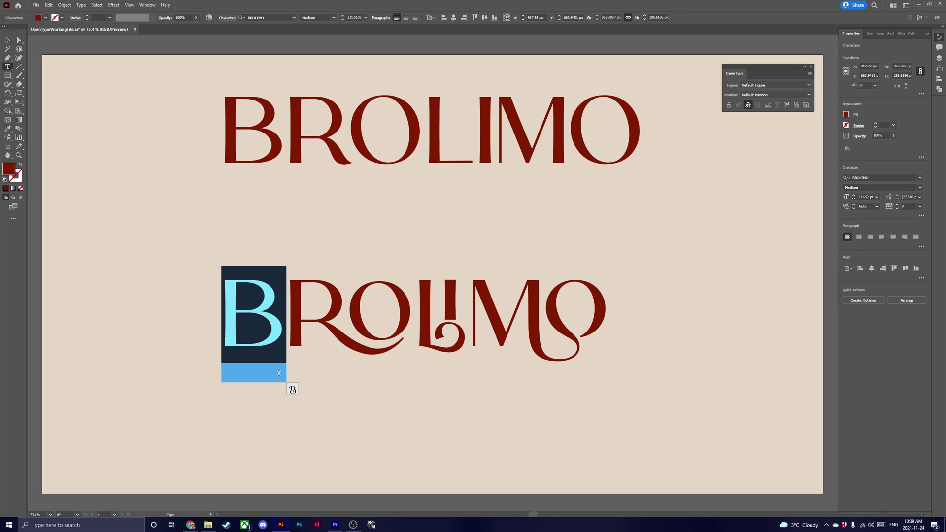
{"action": "left_click", "coordinate": [292, 389]}
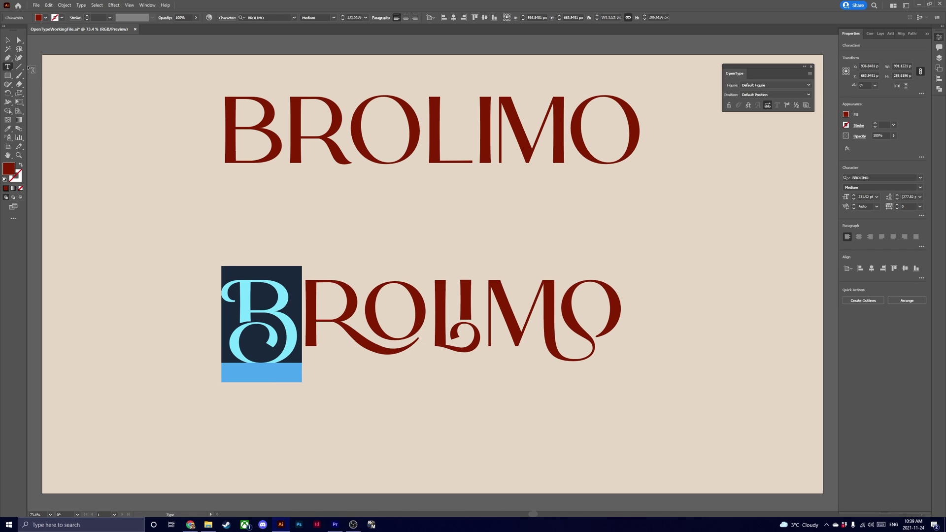
{"action": "left_click", "coordinate": [7, 39]}
Move the top BROLIMO down closer to the styled copy.
{"action": "left_click", "coordinate": [89, 152]}
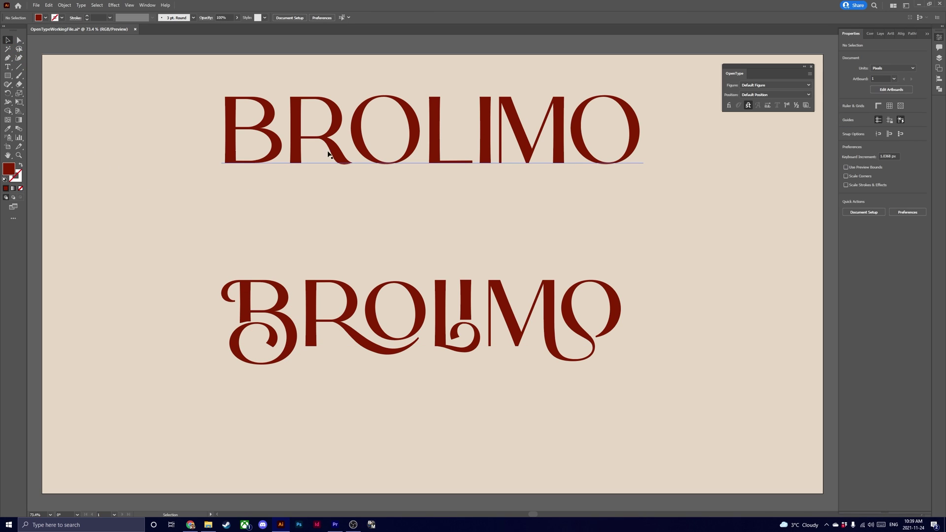
{"action": "left_click_drag", "start_coordinate": [292, 134], "coordinate": [292, 196]}
{"action": "left_click", "coordinate": [159, 148]}
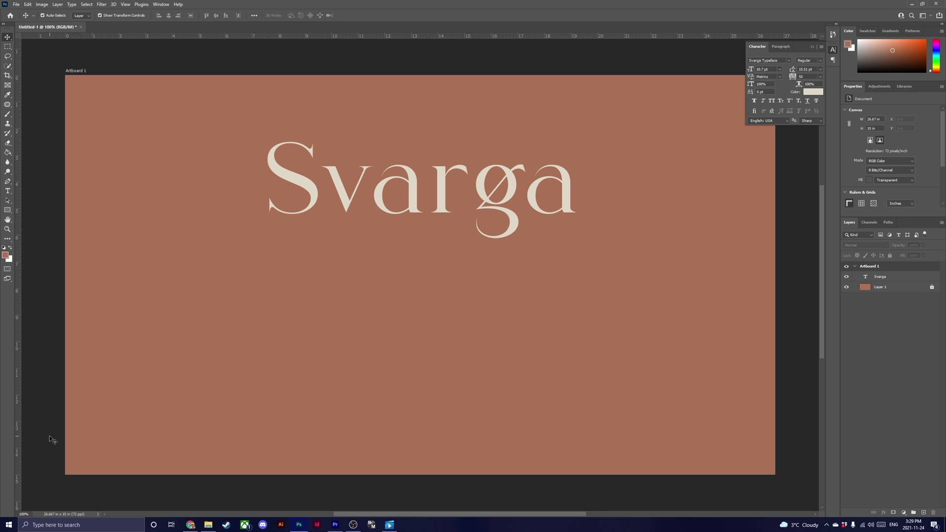
Select the Svarga type layer and close the floating Character/Paragraph panel.
{"action": "left_click", "coordinate": [413, 205]}
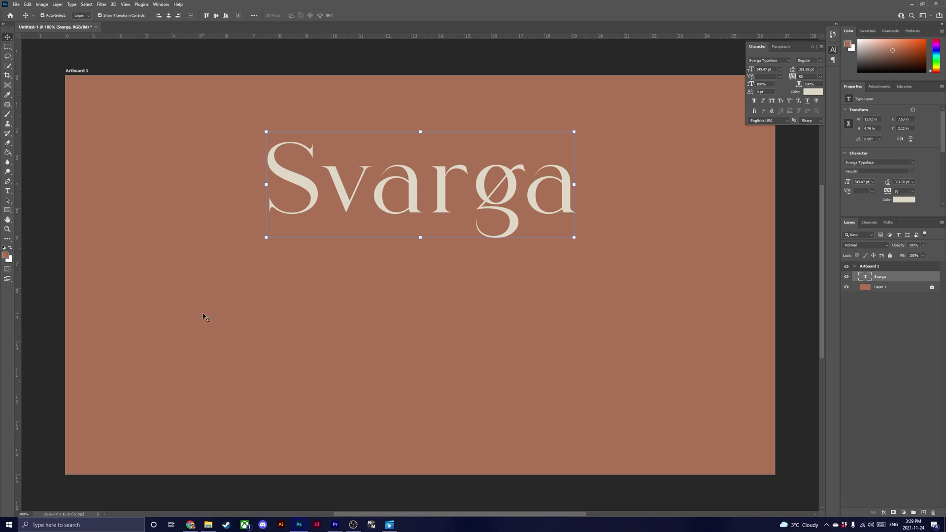
{"action": "left_click", "coordinate": [810, 48]}
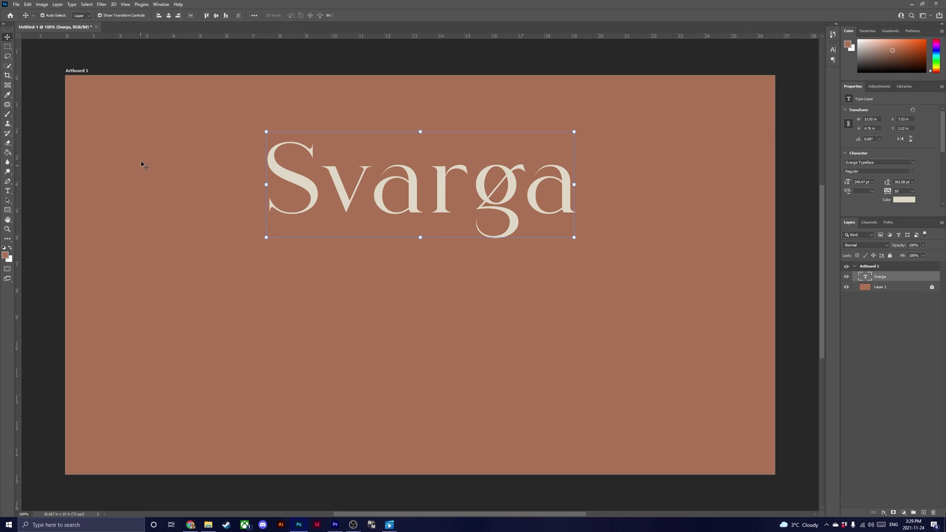
Open Photoshop's Glyphs panel listing the Entire Font.
{"action": "left_click", "coordinate": [164, 5]}
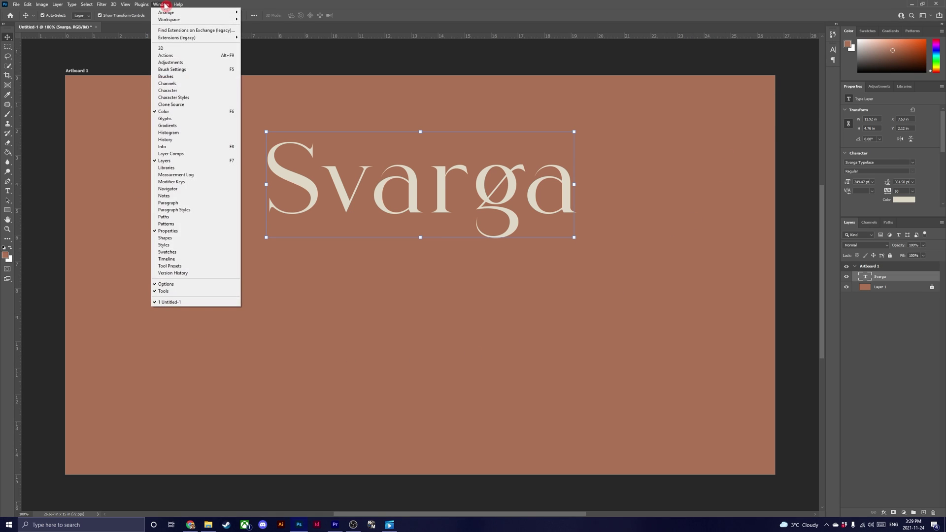
{"action": "left_click", "coordinate": [192, 122]}
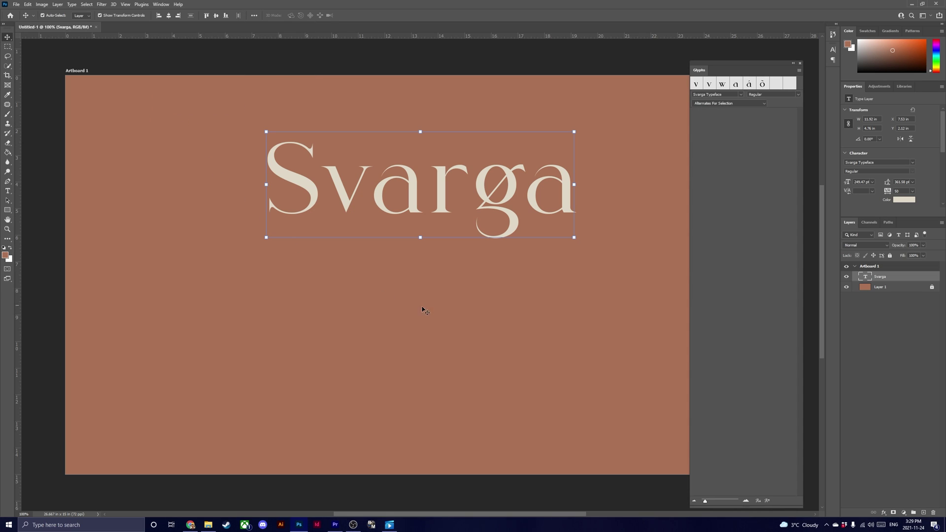
{"action": "left_click", "coordinate": [764, 107]}
{"action": "left_click", "coordinate": [762, 115]}
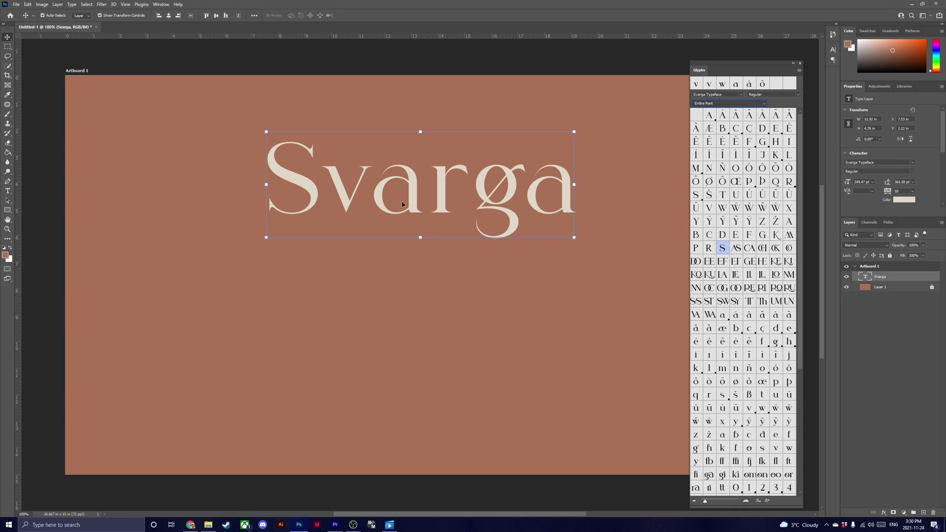
Select the v in Svarga, try swapping it to w, then restore the v.
{"action": "key", "text": "t"}
{"action": "left_click_drag", "start_coordinate": [329, 184], "coordinate": [352, 187]}
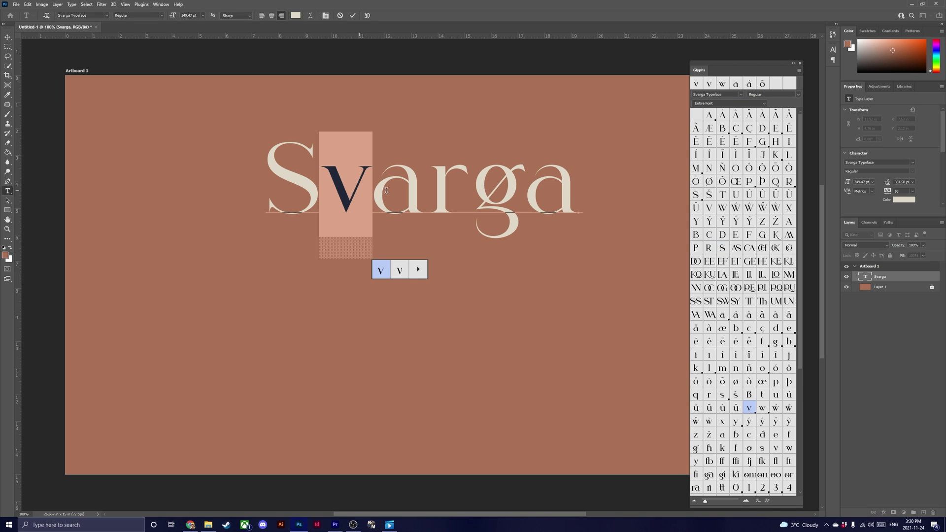
{"action": "double_click", "coordinate": [762, 408]}
{"action": "double_click", "coordinate": [748, 408]}
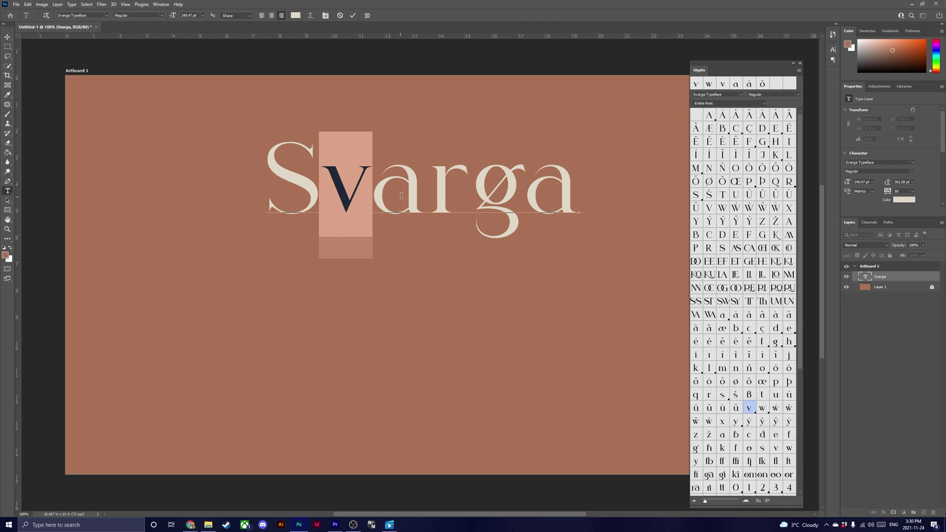
Apply the second v alternate via Alternates For Selection and close the Glyphs panel.
{"action": "left_click", "coordinate": [763, 106]}
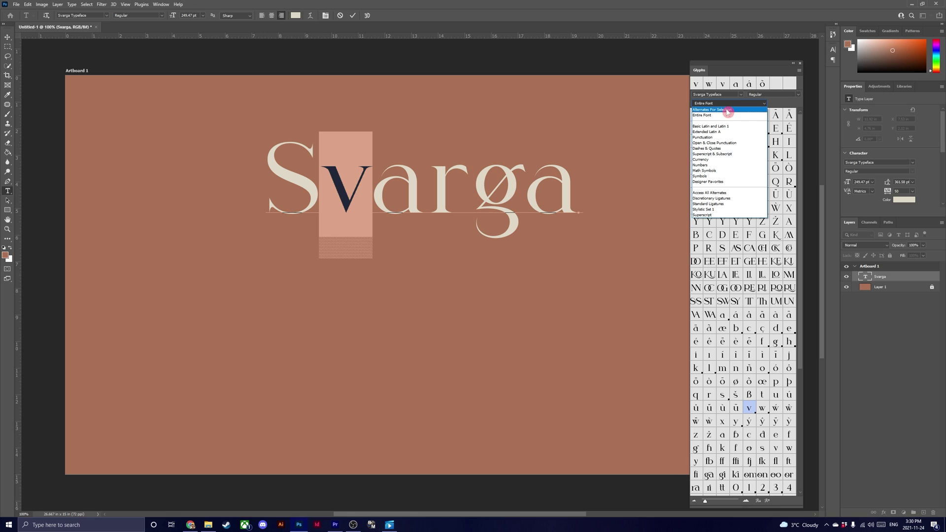
{"action": "left_click", "coordinate": [757, 111]}
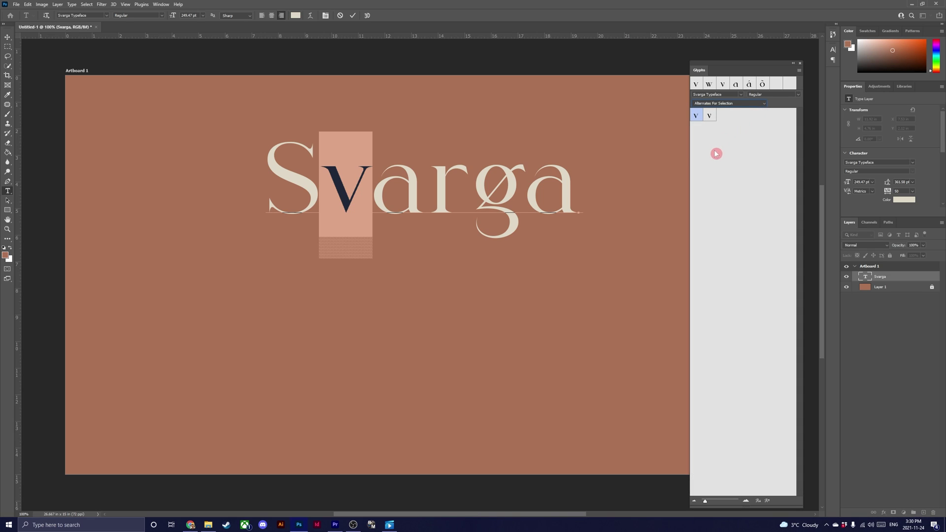
{"action": "double_click", "coordinate": [709, 115]}
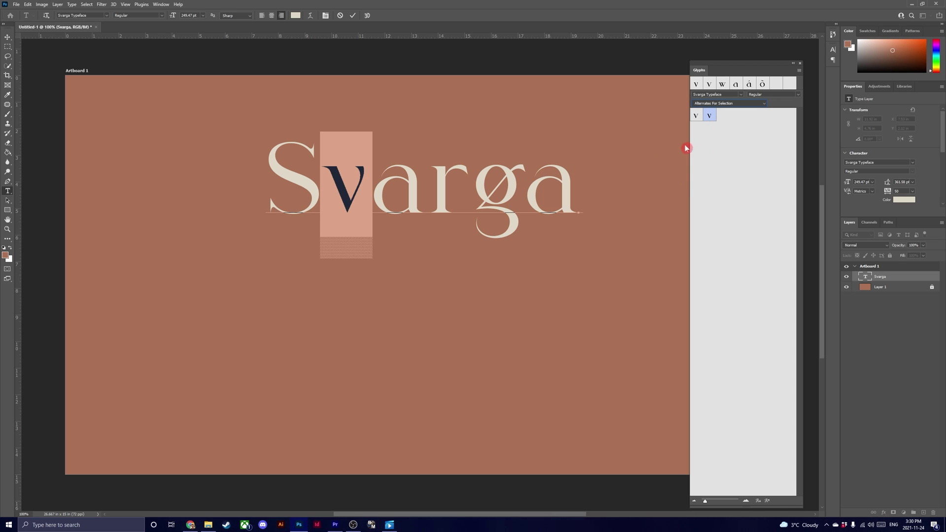
{"action": "left_click", "coordinate": [800, 66]}
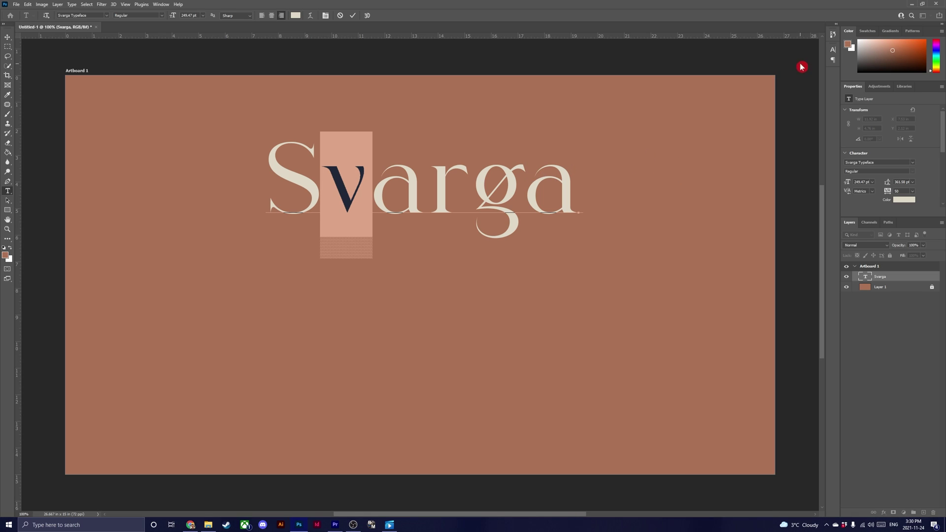
Pick the v's glyph from the on-canvas alternates popup and commit the Svarga text.
{"action": "left_click", "coordinate": [398, 196]}
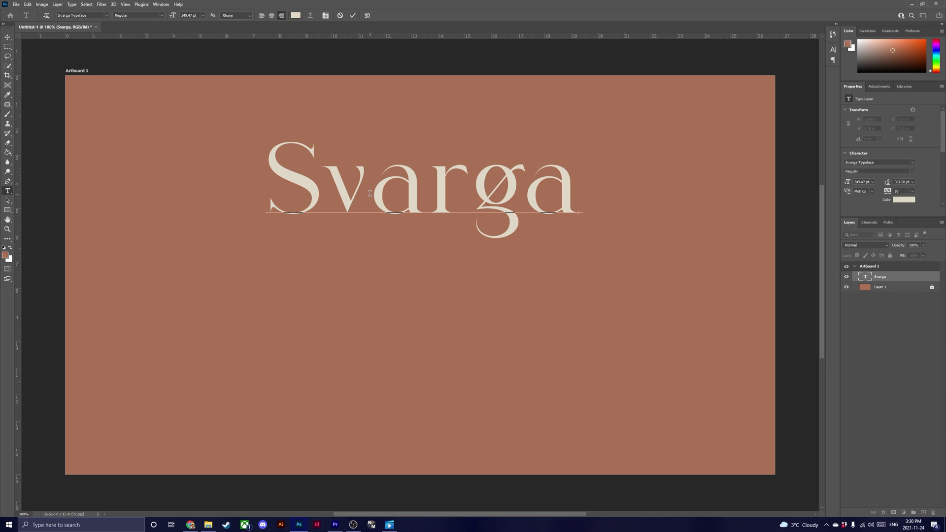
{"action": "left_click_drag", "start_coordinate": [398, 196], "coordinate": [333, 191]}
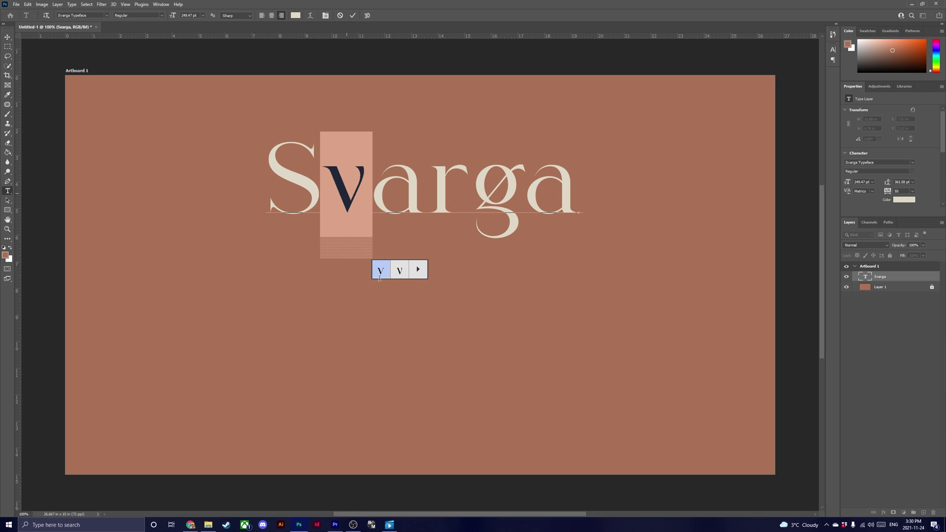
{"action": "left_click", "coordinate": [380, 271]}
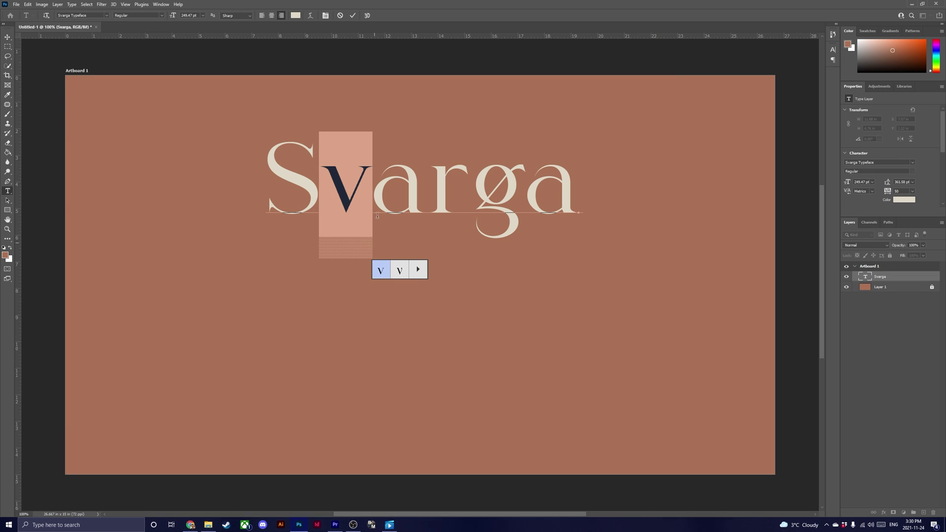
{"action": "left_click", "coordinate": [313, 187]}
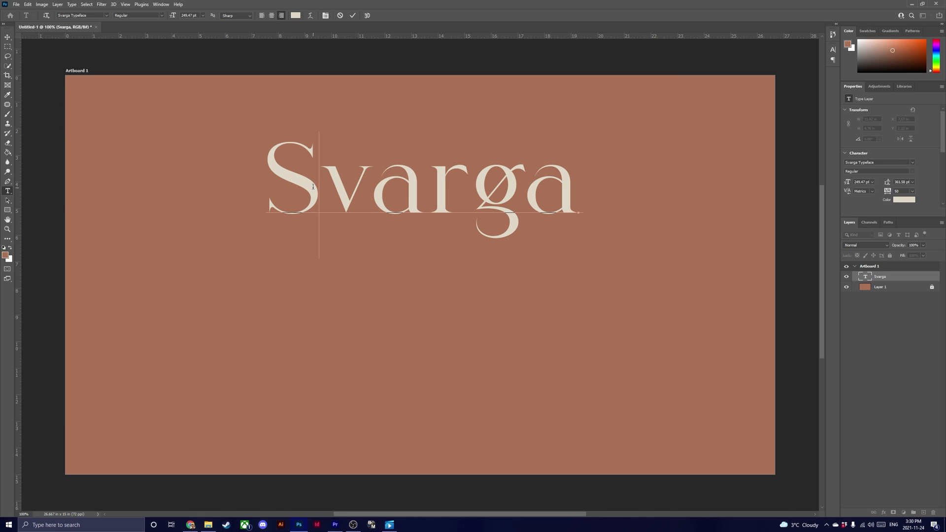
{"action": "left_click", "coordinate": [113, 73]}
{"action": "key", "text": "v"}
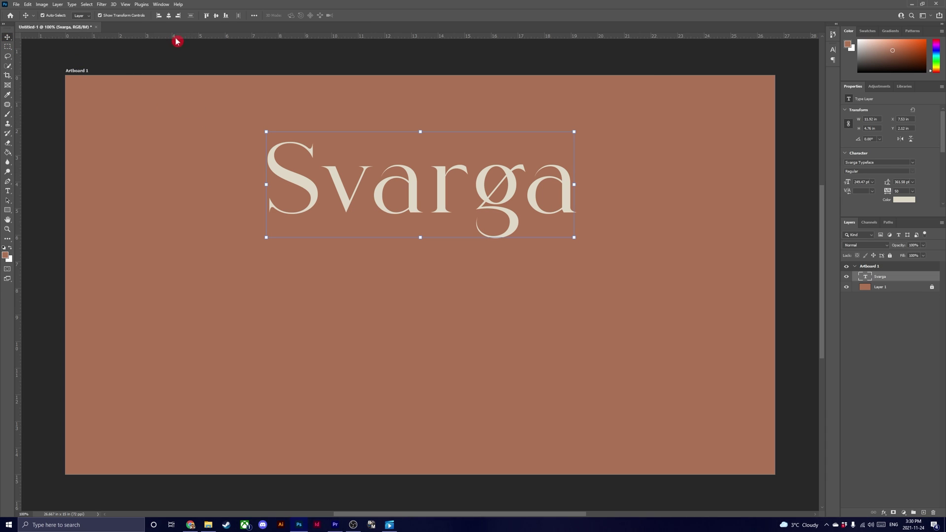
Show the Character panel and trial the Swash g on Svarga, then turn it off.
{"action": "left_click", "coordinate": [161, 5]}
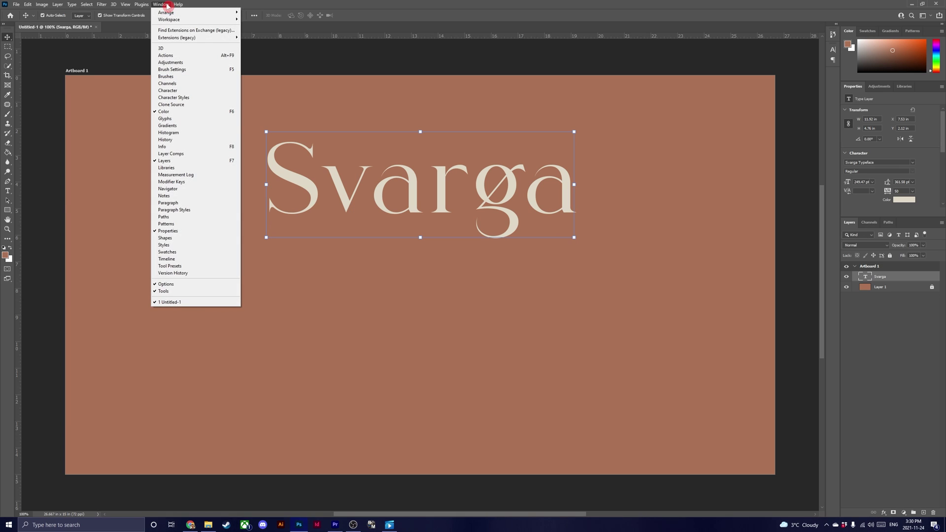
{"action": "left_click", "coordinate": [195, 93]}
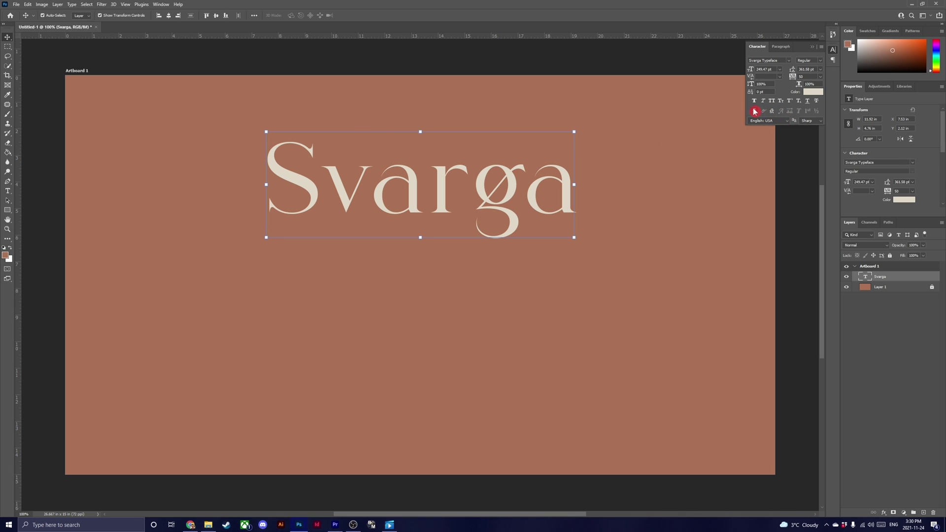
{"action": "left_click", "coordinate": [770, 111]}
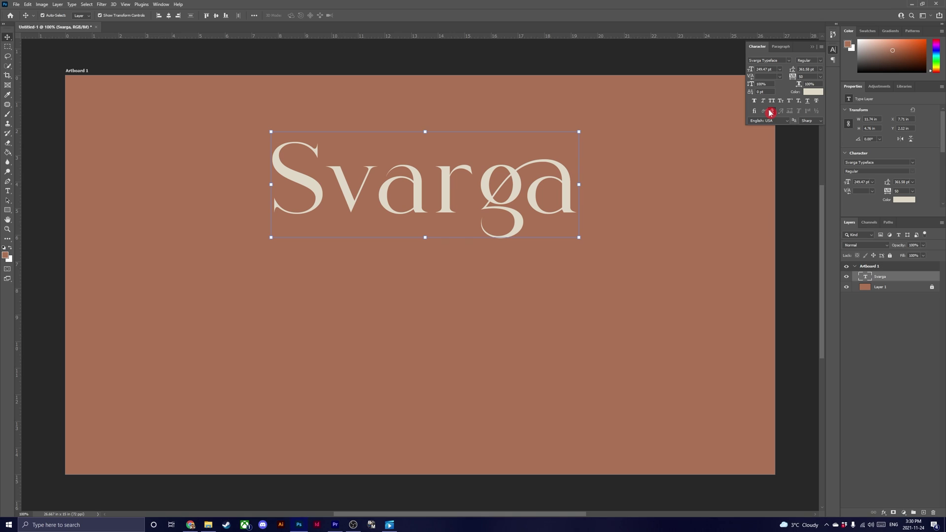
{"action": "left_click", "coordinate": [771, 111]}
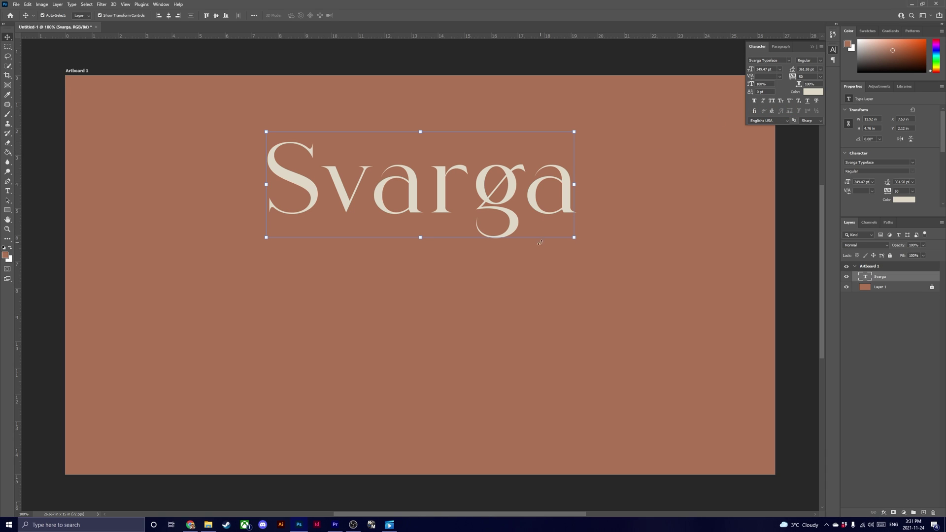
Duplicate Svarga below the original with a swash g and a swash alternate S.
{"action": "left_click_drag", "start_coordinate": [495, 217], "coordinate": [482, 316]}
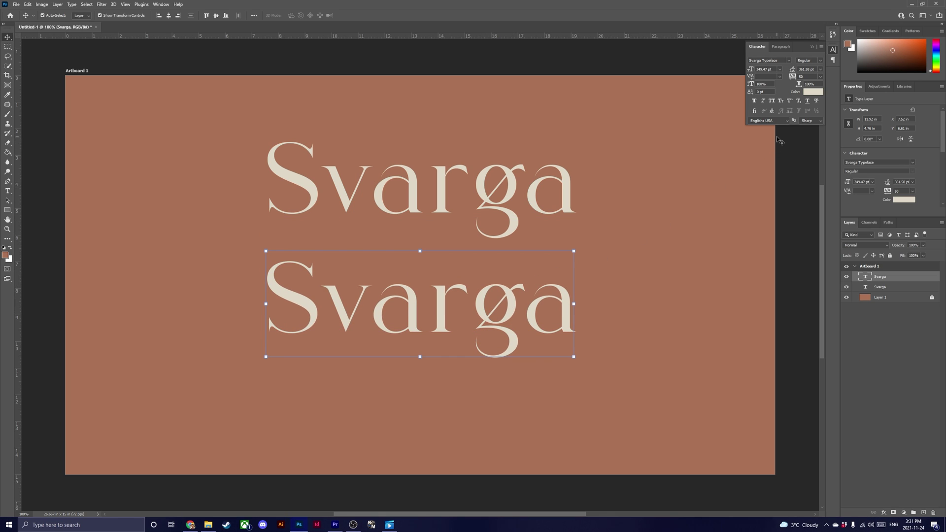
{"action": "left_click", "coordinate": [771, 111]}
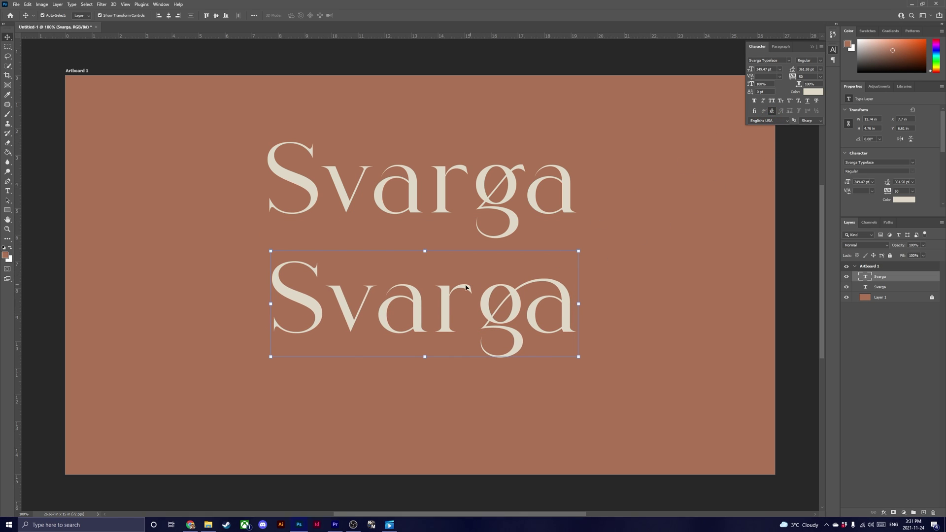
{"action": "key", "text": "t"}
{"action": "left_click_drag", "start_coordinate": [271, 306], "coordinate": [323, 305]}
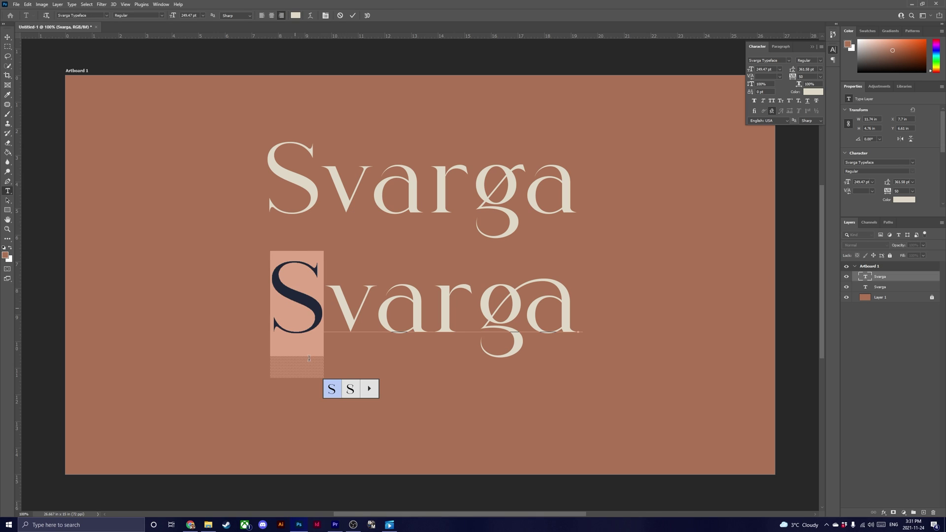
{"action": "left_click", "coordinate": [350, 389]}
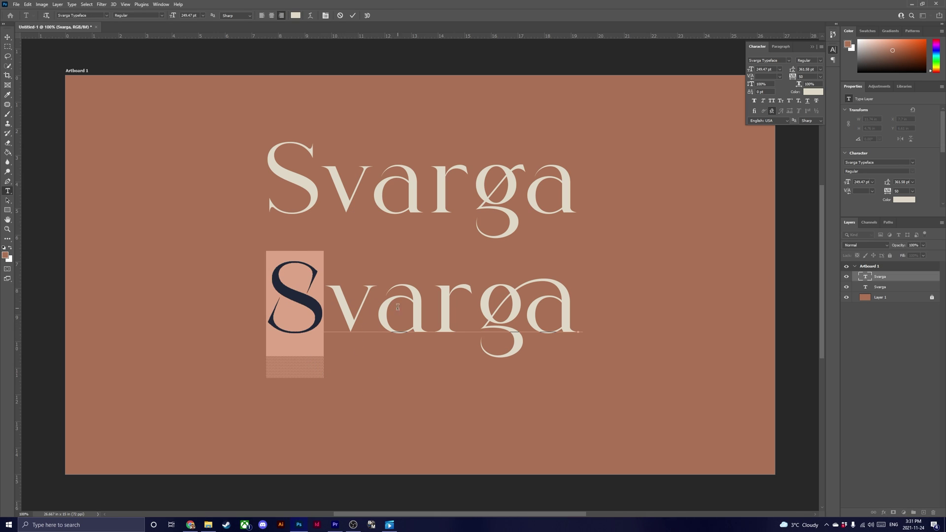
Swap the lower Svarga's a and v for alternate glyphs and commit the edits.
{"action": "left_click_drag", "start_coordinate": [433, 308], "coordinate": [377, 308]}
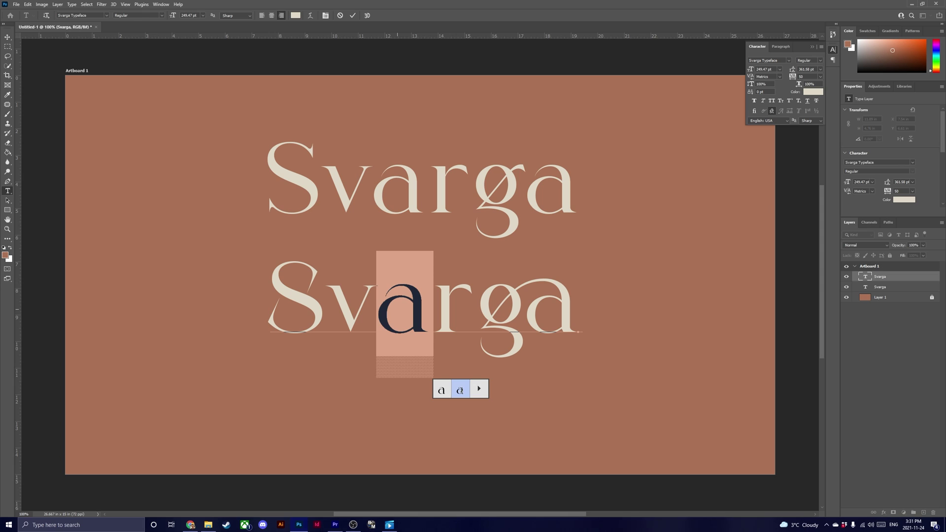
{"action": "left_click", "coordinate": [460, 391]}
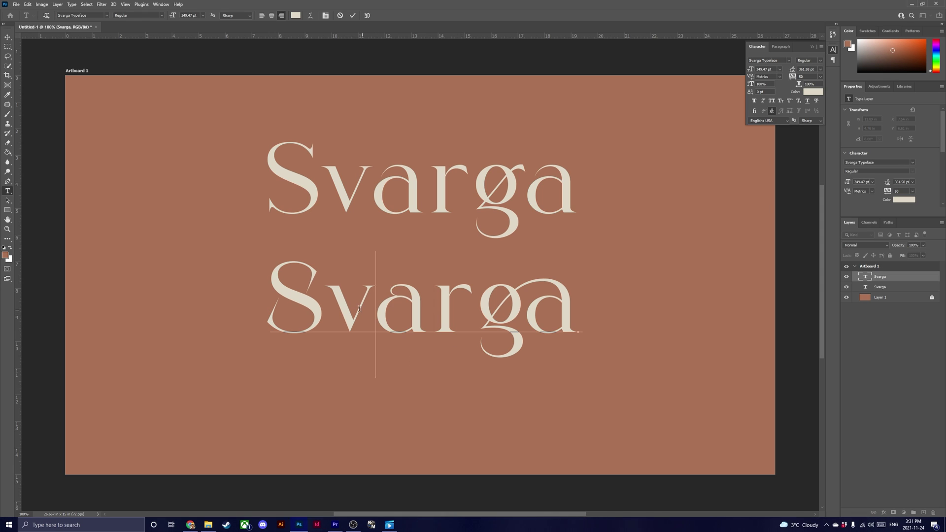
{"action": "left_click_drag", "start_coordinate": [362, 309], "coordinate": [324, 309]}
{"action": "left_click", "coordinate": [400, 388]}
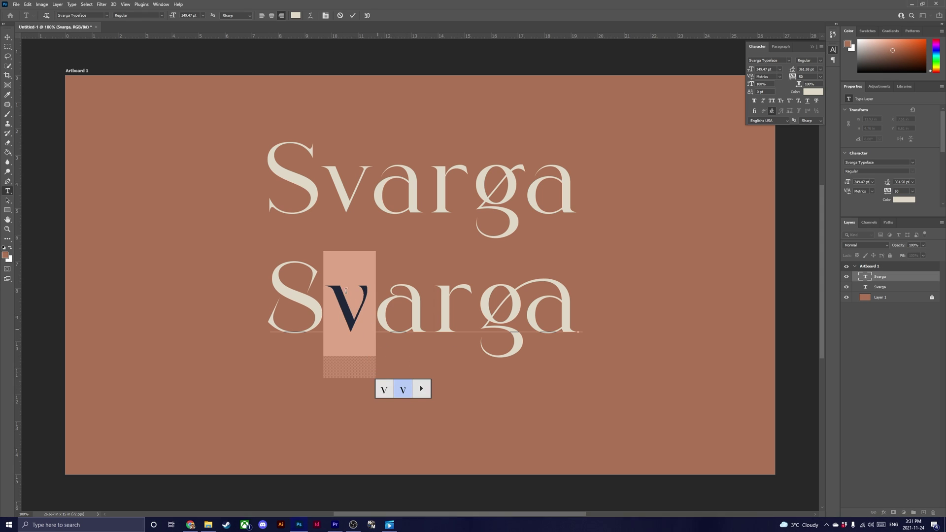
{"action": "left_click", "coordinate": [8, 37]}
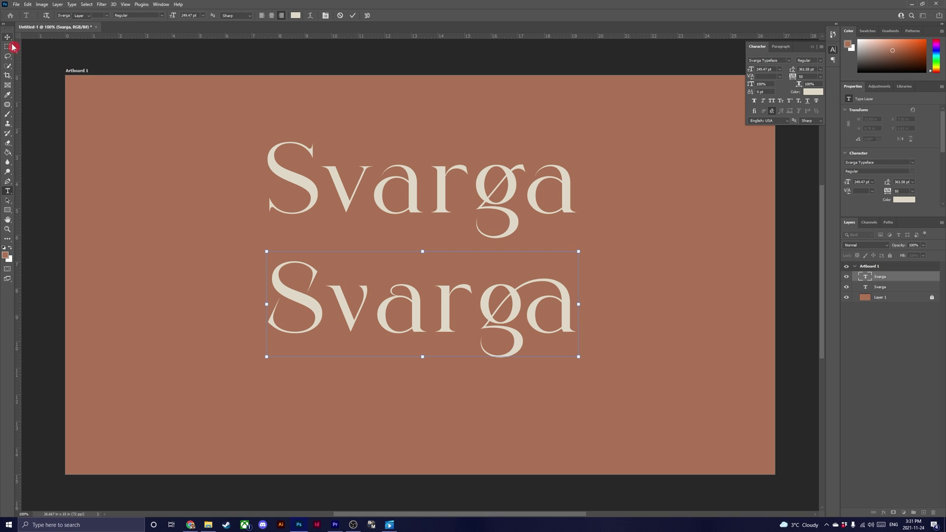
{"action": "left_click", "coordinate": [123, 144]}
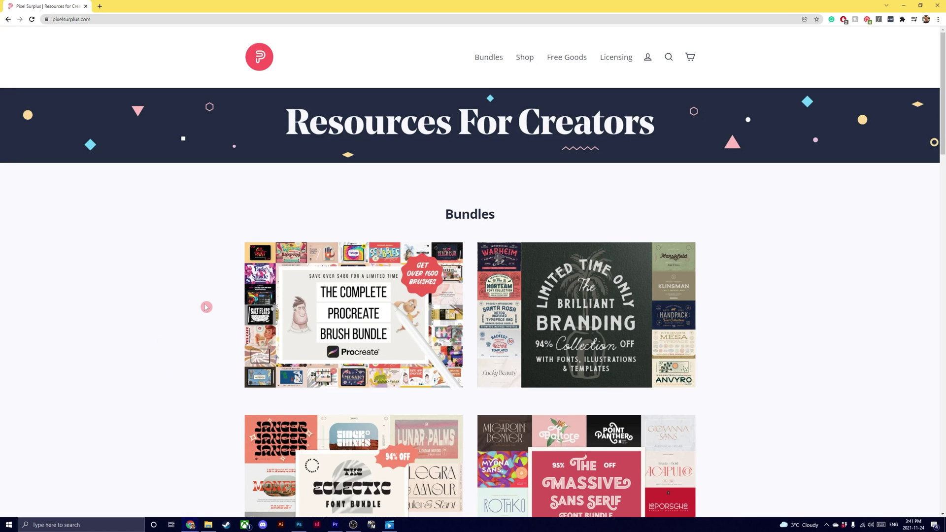
Open the Pixel Surplus Deals page from the Shop menu and scroll through it.
{"action": "mouse_move", "coordinate": [526, 61]}
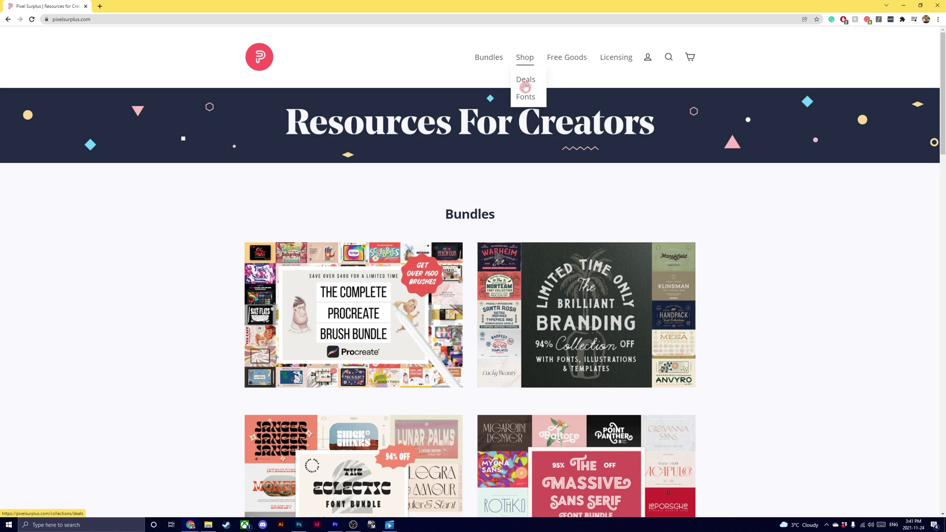
{"action": "left_click", "coordinate": [526, 81]}
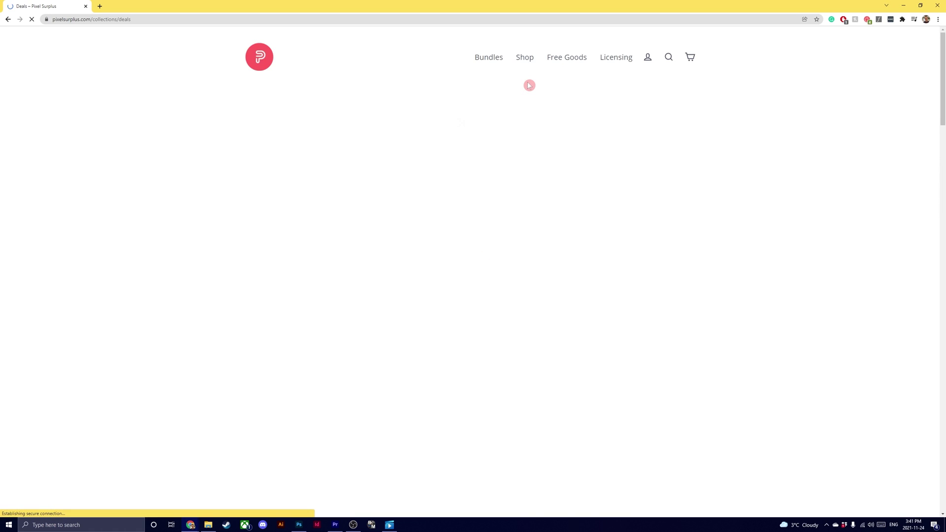
{"action": "scroll", "coordinate": [529, 123], "scroll_direction": "down", "scroll_amount": 1}
{"action": "scroll", "coordinate": [529, 143], "scroll_direction": "down", "scroll_amount": 3}
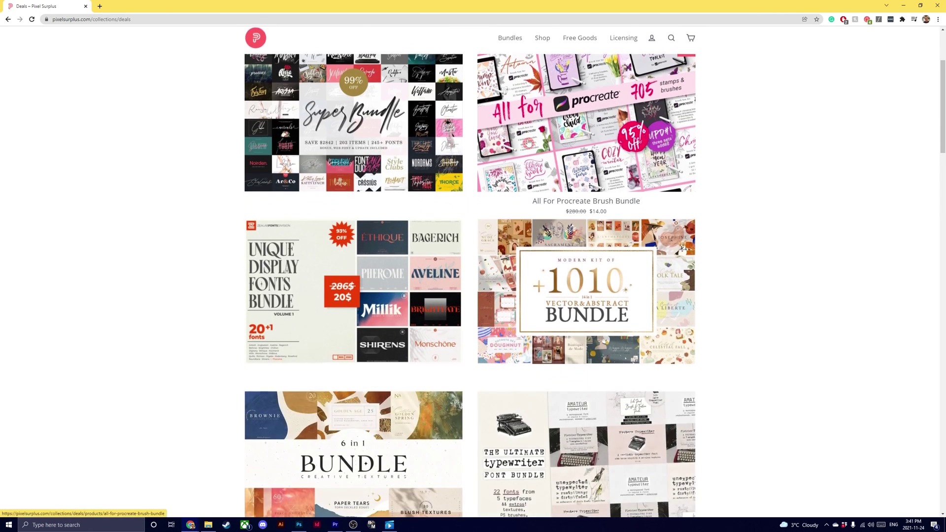
{"action": "scroll", "coordinate": [530, 142], "scroll_direction": "up", "scroll_amount": 3}
{"action": "scroll", "coordinate": [550, 117], "scroll_direction": "up", "scroll_amount": 1}
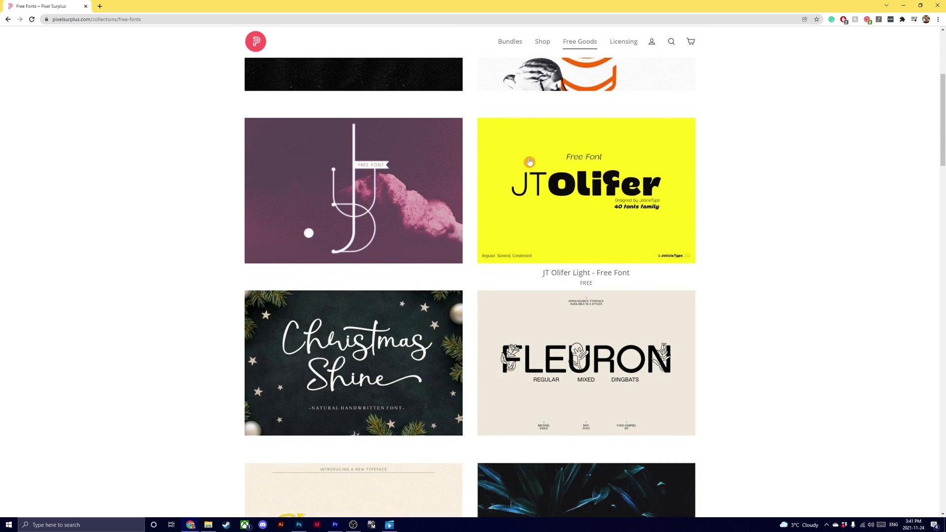
{"action": "scroll", "coordinate": [528, 165], "scroll_direction": "down", "scroll_amount": 4}
{"action": "scroll", "coordinate": [527, 165], "scroll_direction": "up", "scroll_amount": 12}
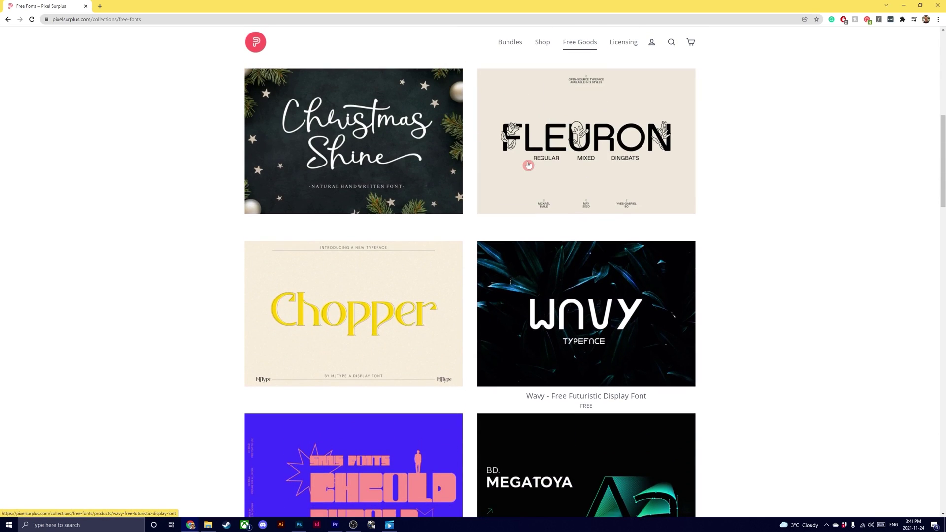